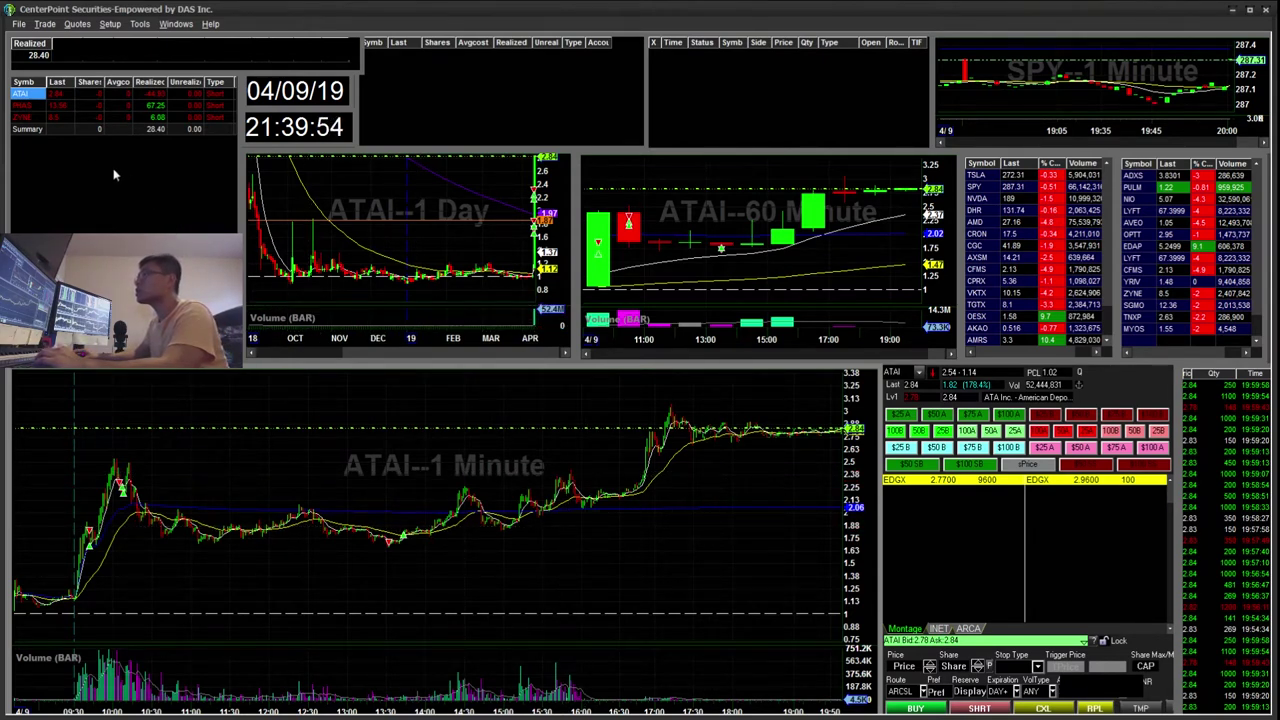
# Step: Load ATAI from the positions list and narrow its 1-minute chart to the market open, about 09:25 to 09:50
pyautogui.click(60, 130)
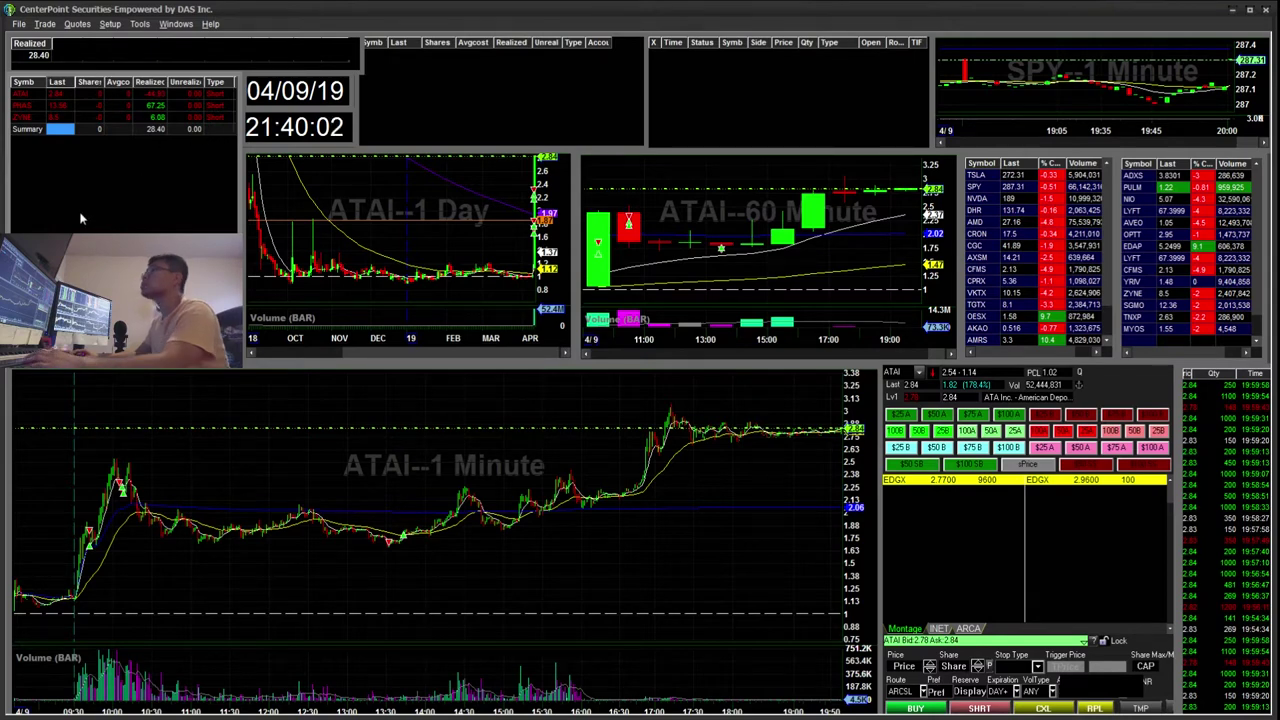
pyautogui.click(24, 93)
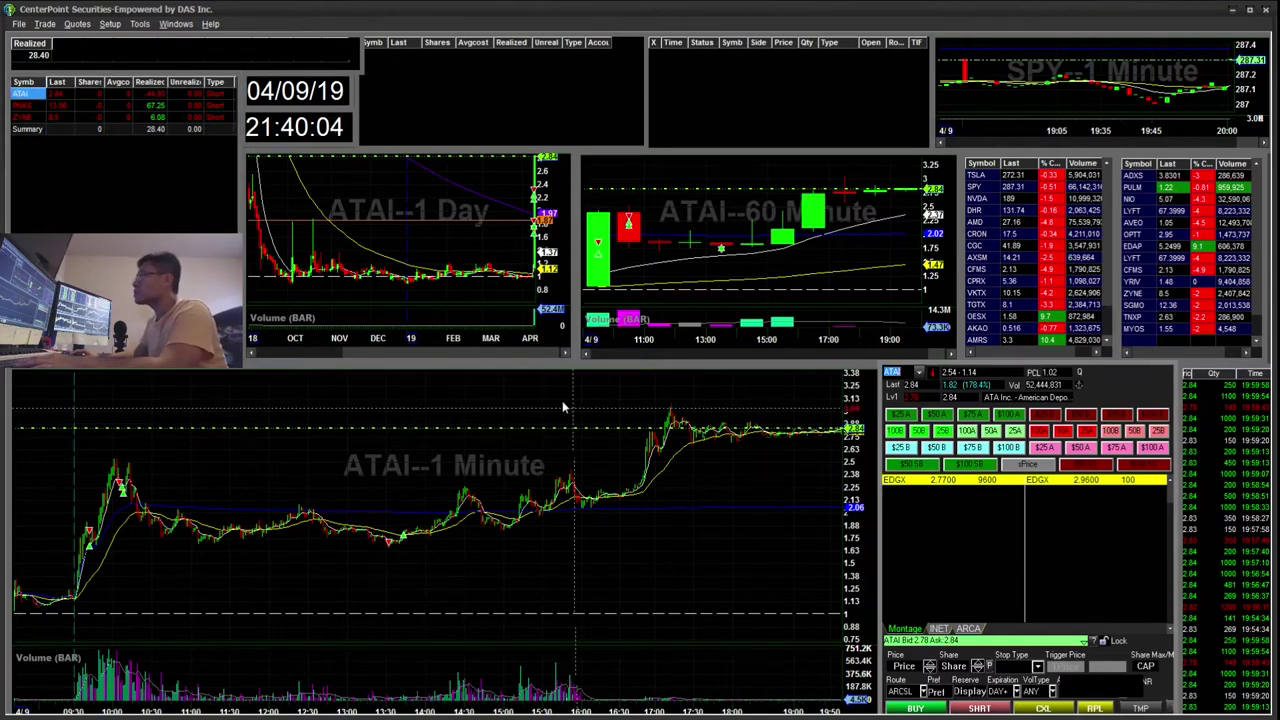
pyautogui.moveTo(243, 428); pyautogui.dragTo(10, 697)
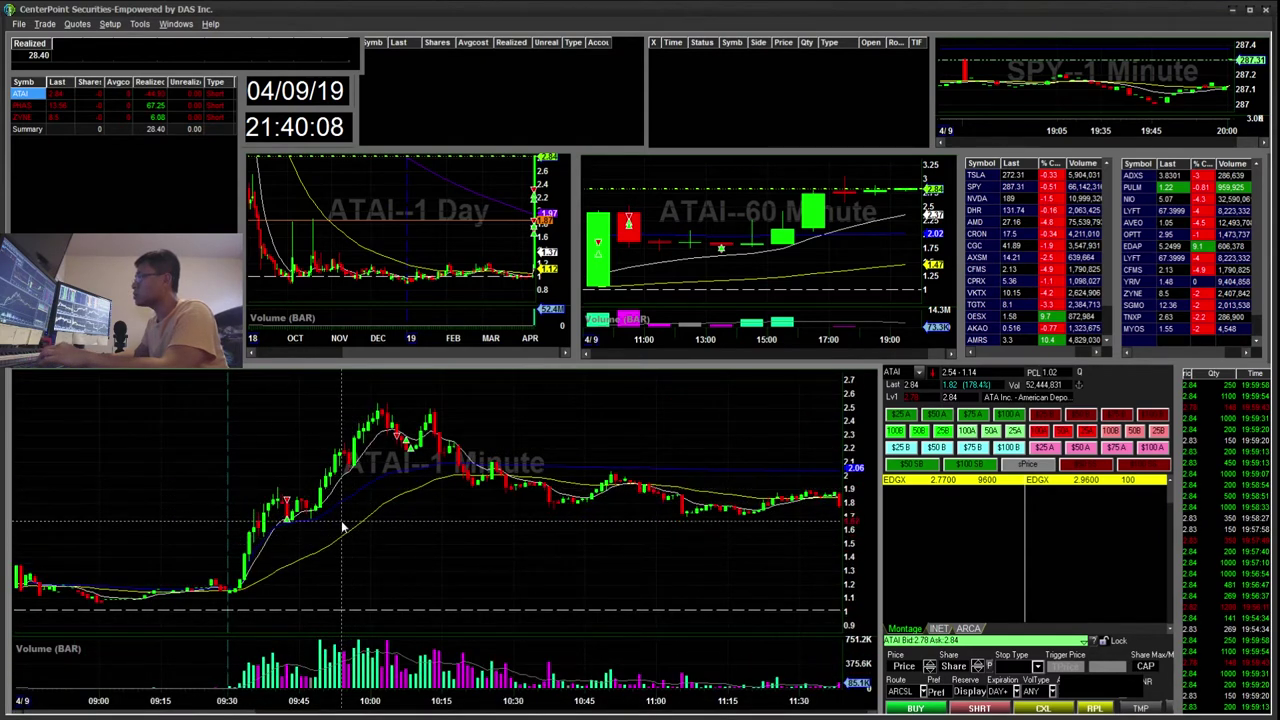
pyautogui.scroll(3, 500, 535)
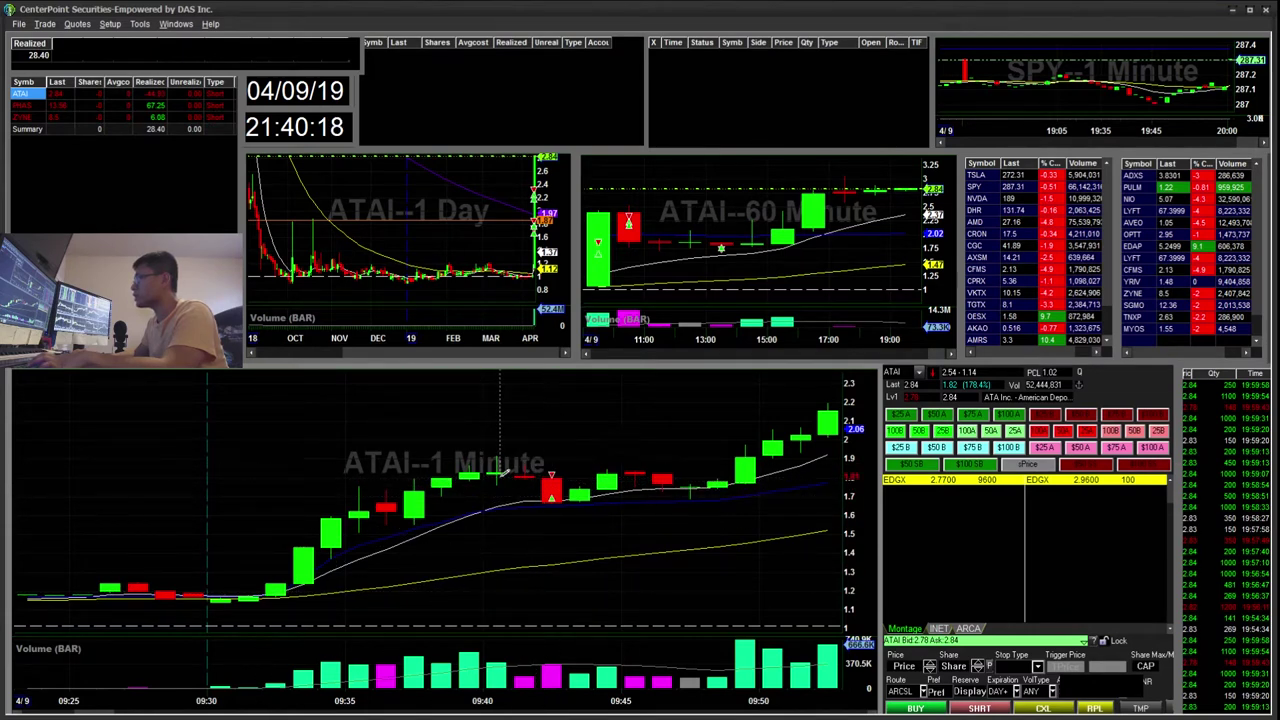
# Step: Mark the candles from about 09:40 onward with freehand strokes on the ATAI 1-minute chart and clear the marks
pyautogui.moveTo(503, 505); pyautogui.dragTo(537, 453)
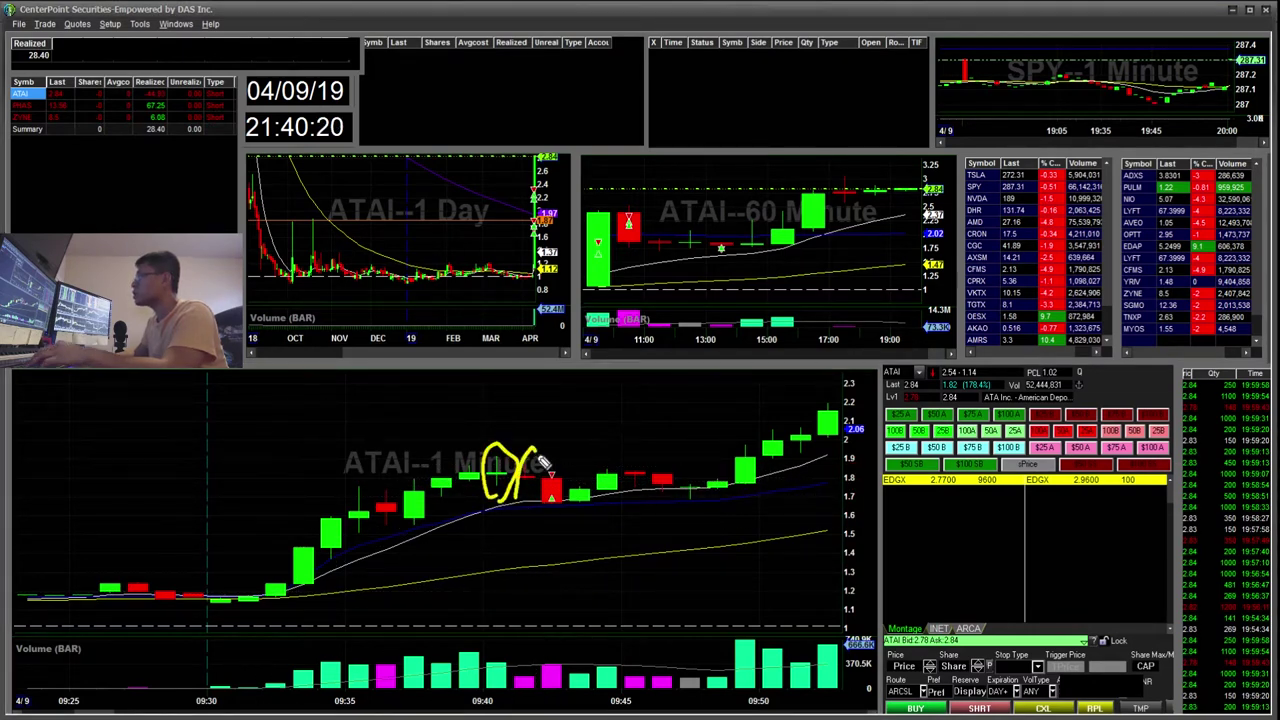
pyautogui.hotkey('ctrl', 'z')
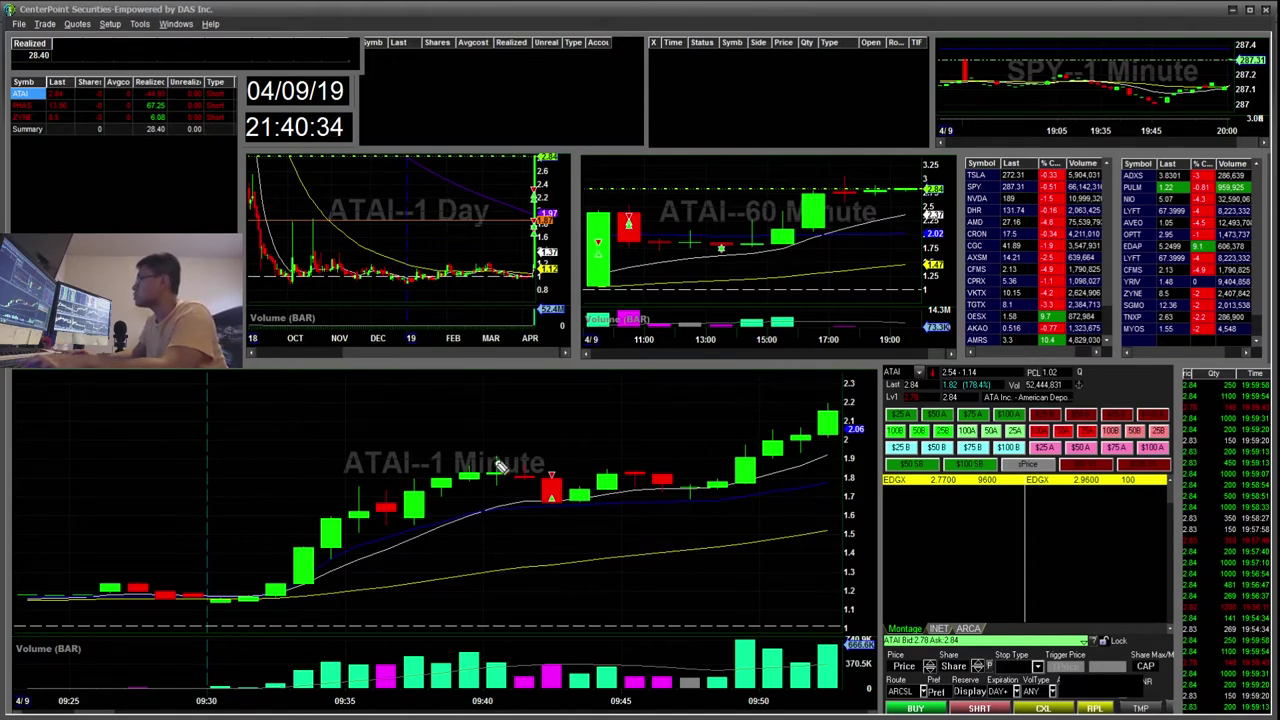
pyautogui.moveTo(480, 462); pyautogui.dragTo(803, 478)
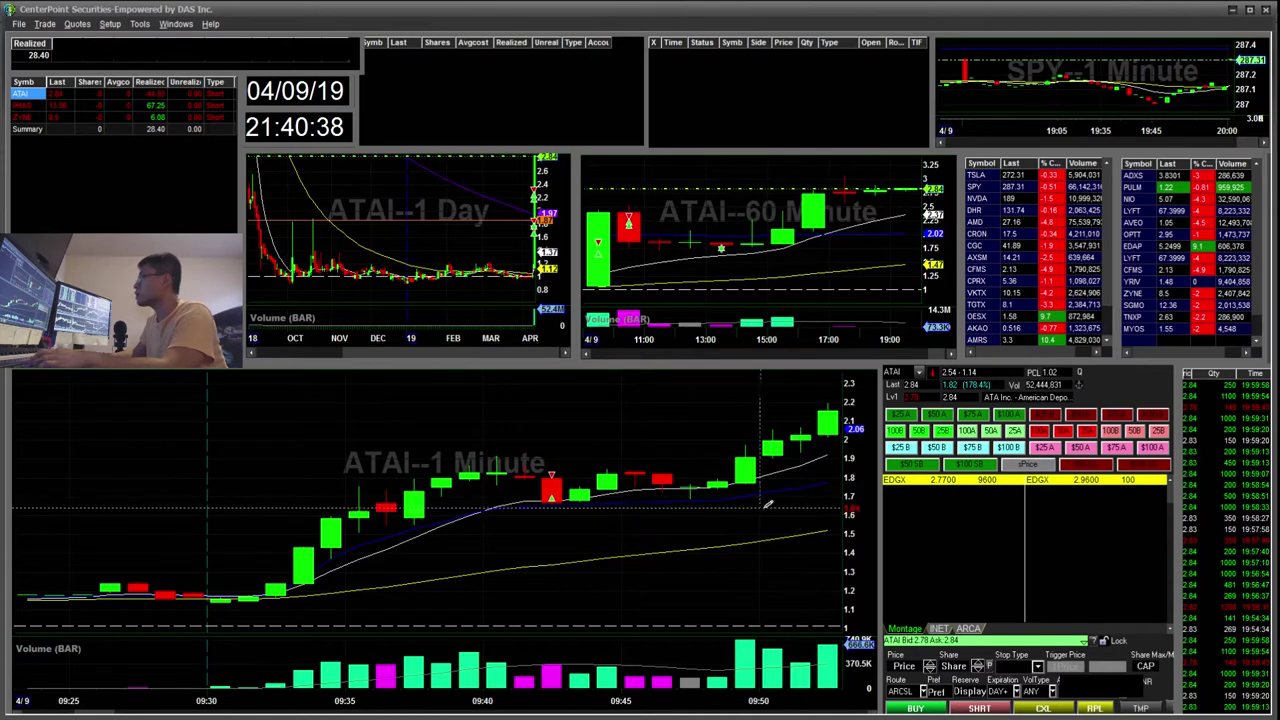
# Step: Add horizontal lines at 1.59 and 2.31 on the ATAI 1-minute chart and trace the peak after 10:00 freehand
pyautogui.click(694, 515)
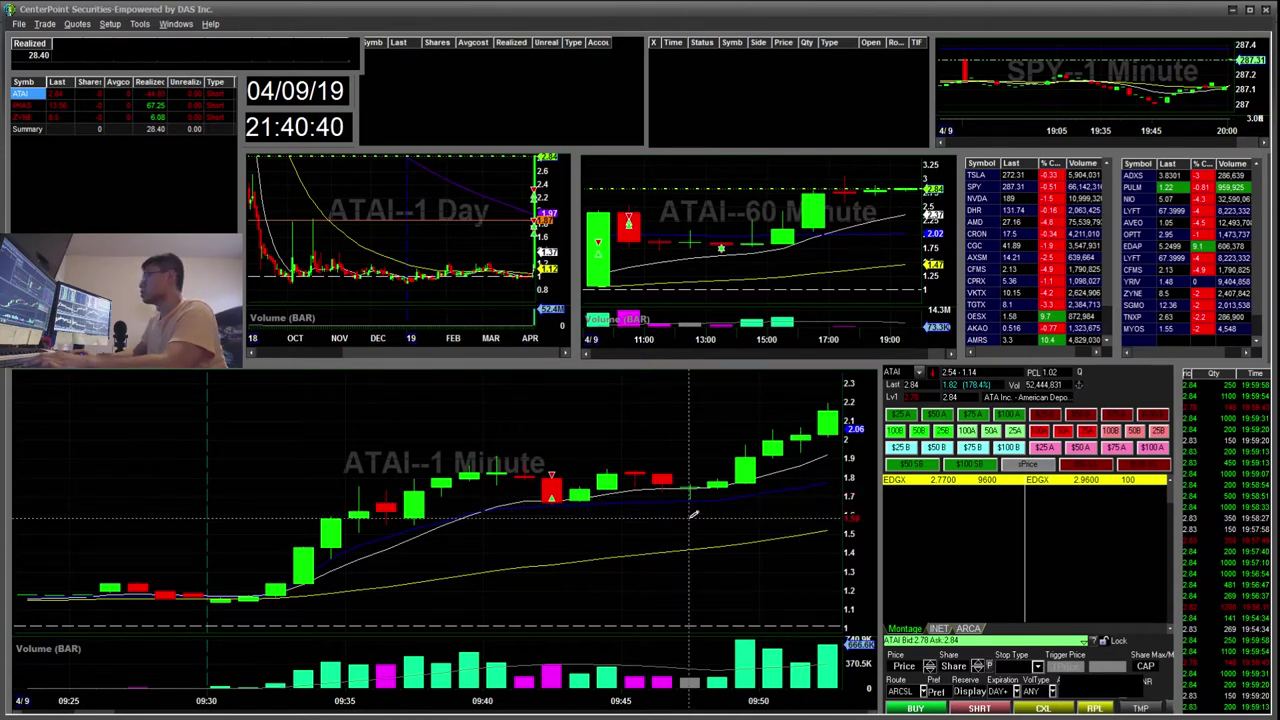
pyautogui.doubleClick(739, 546)
pyautogui.moveTo(250, 457); pyautogui.dragTo(37, 500)
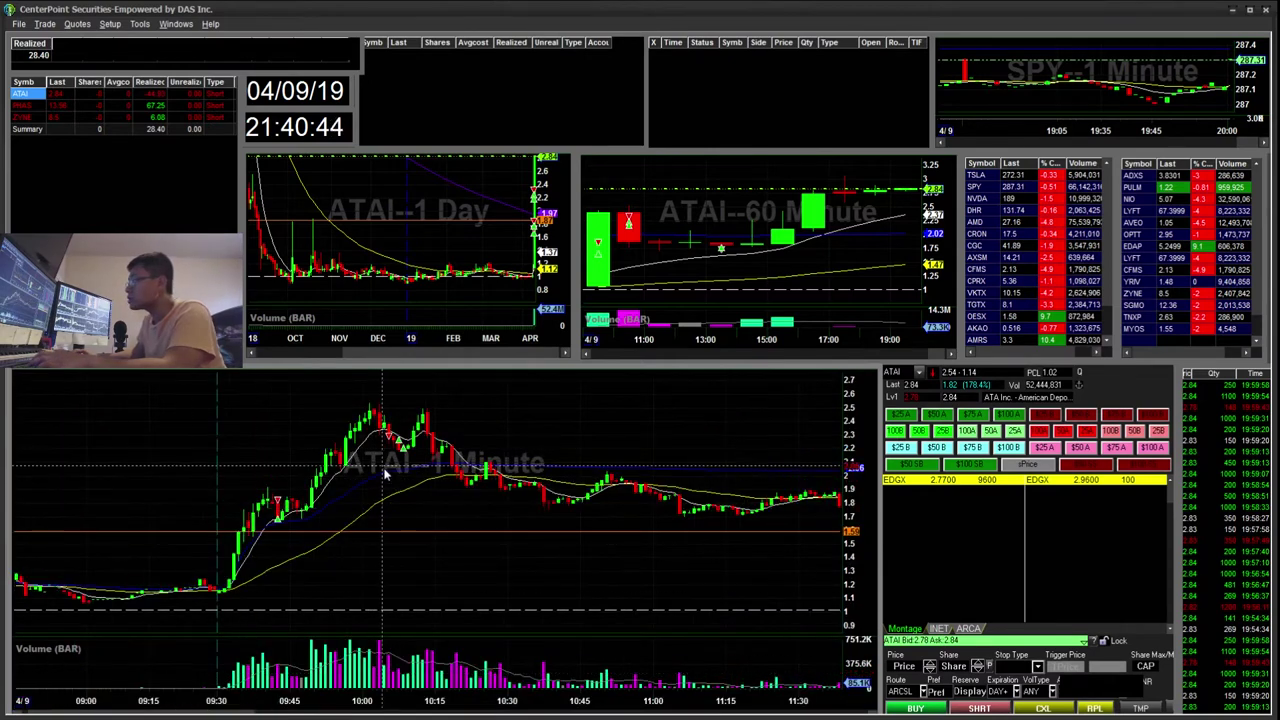
pyautogui.scroll(3, 633, 527)
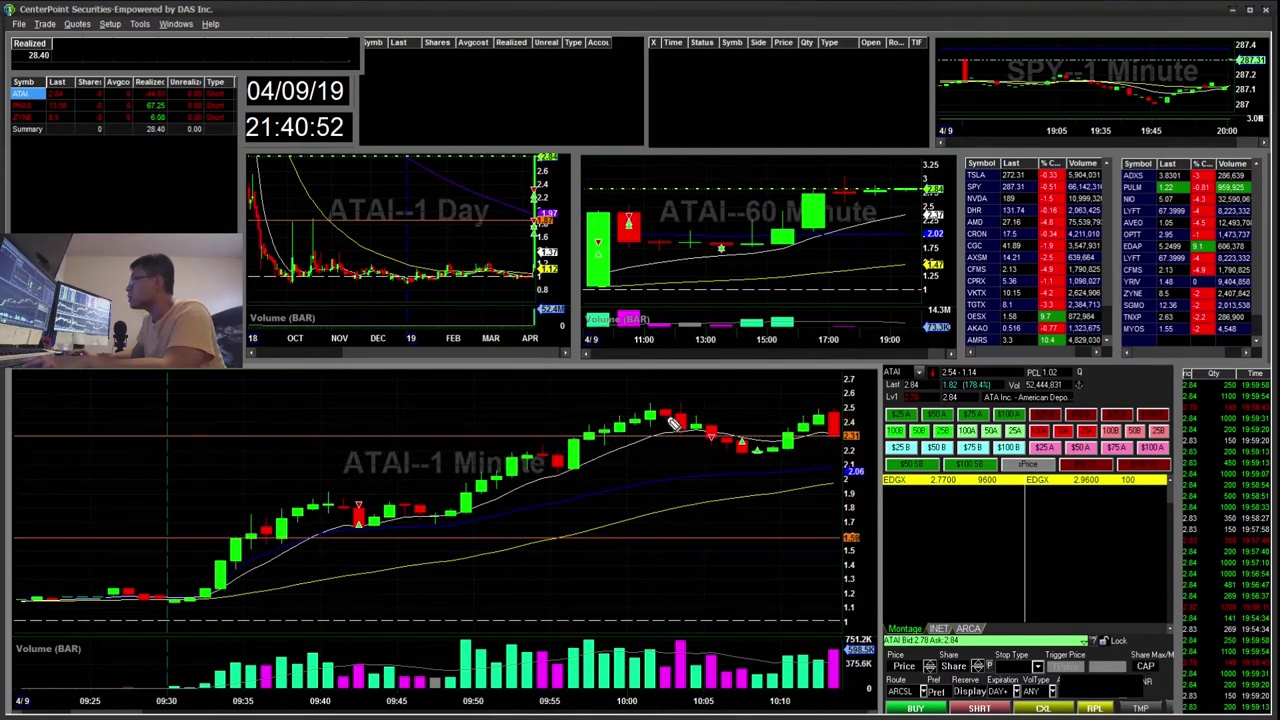
pyautogui.moveTo(617, 432); pyautogui.dragTo(653, 413)
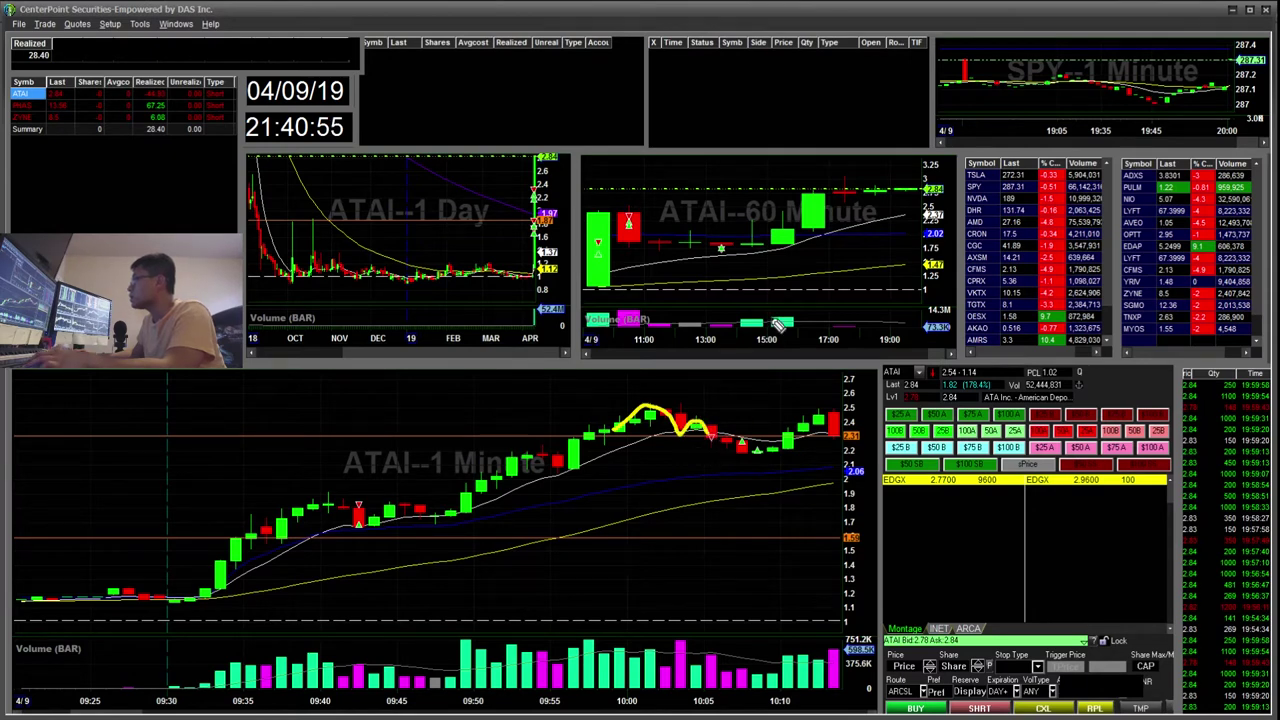
# Step: Switch the ATAI 60-minute chart to 5 minutes and mark the candles around 10:00 with a short freehand stroke
pyautogui.click(797, 224)
pyautogui.press('5')
pyautogui.scroll(-5, 773, 204)
pyautogui.moveTo(737, 219); pyautogui.dragTo(756, 220)
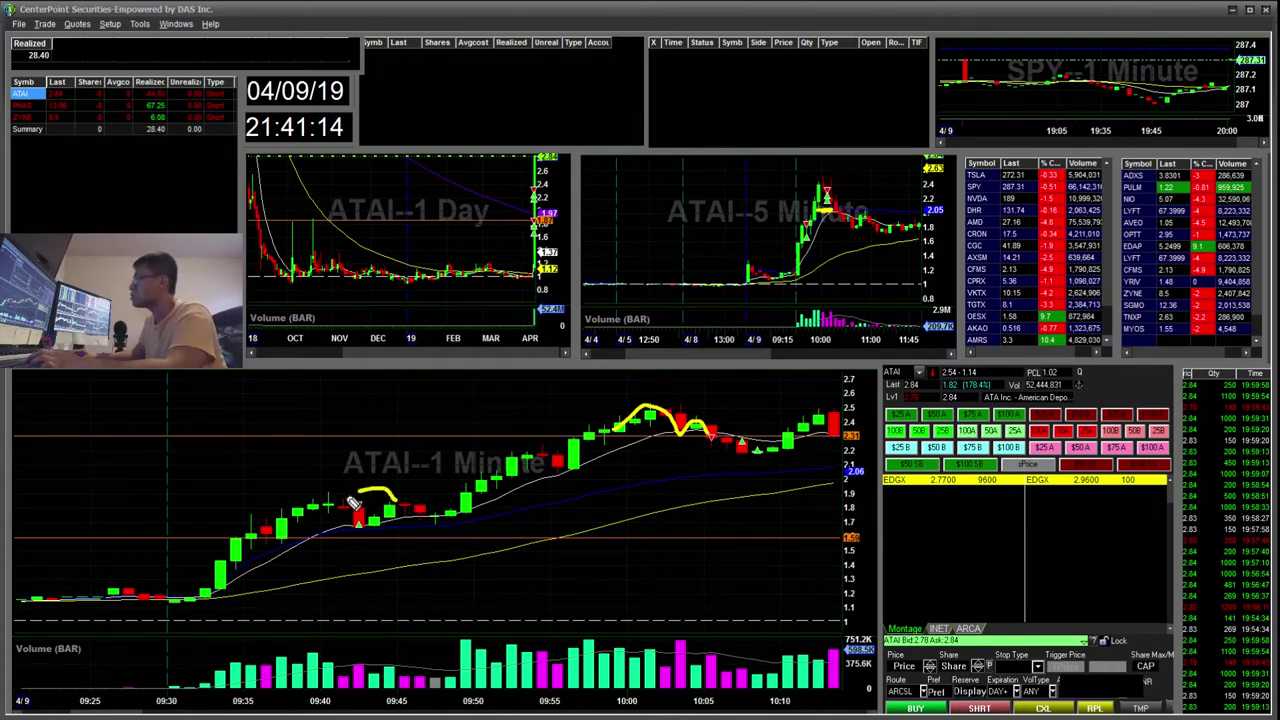
# Step: Sketch a freehand arc above the candles after the 09:42 trade on the 1-minute chart and undo it
pyautogui.moveTo(368, 498); pyautogui.dragTo(393, 497)
pyautogui.hotkey('ctrl', 'z')
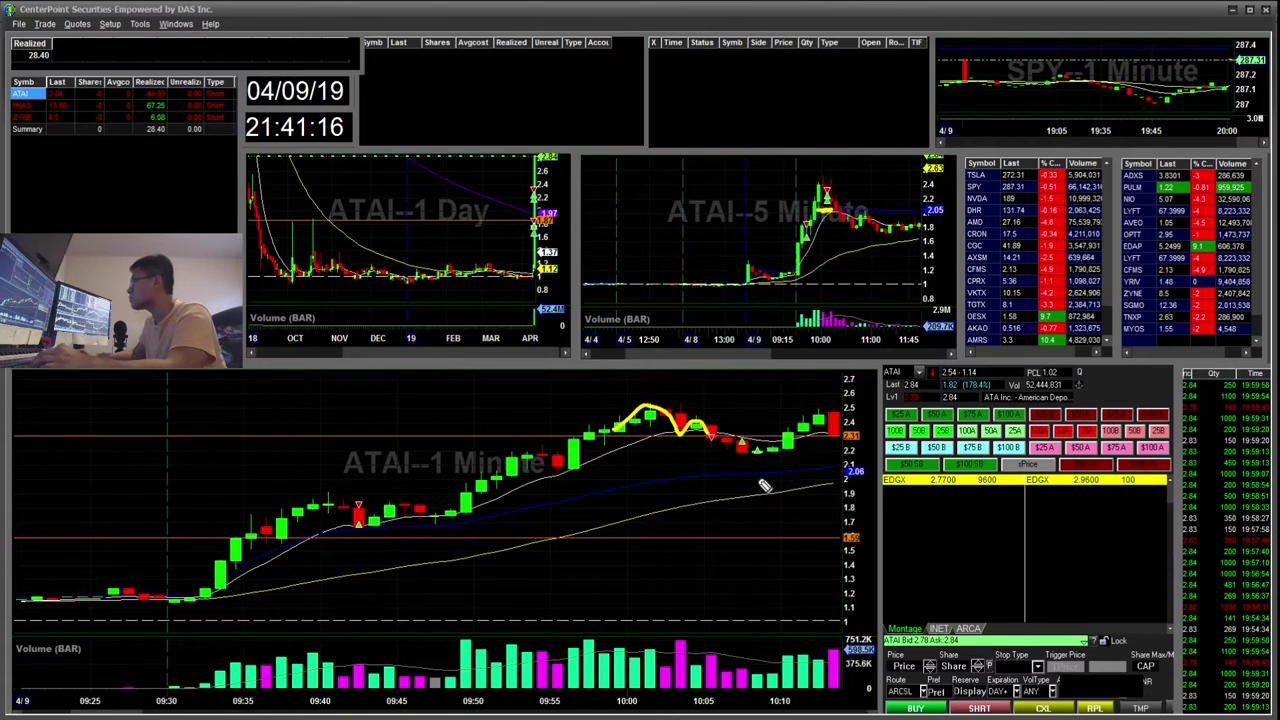
pyautogui.press('Escape')
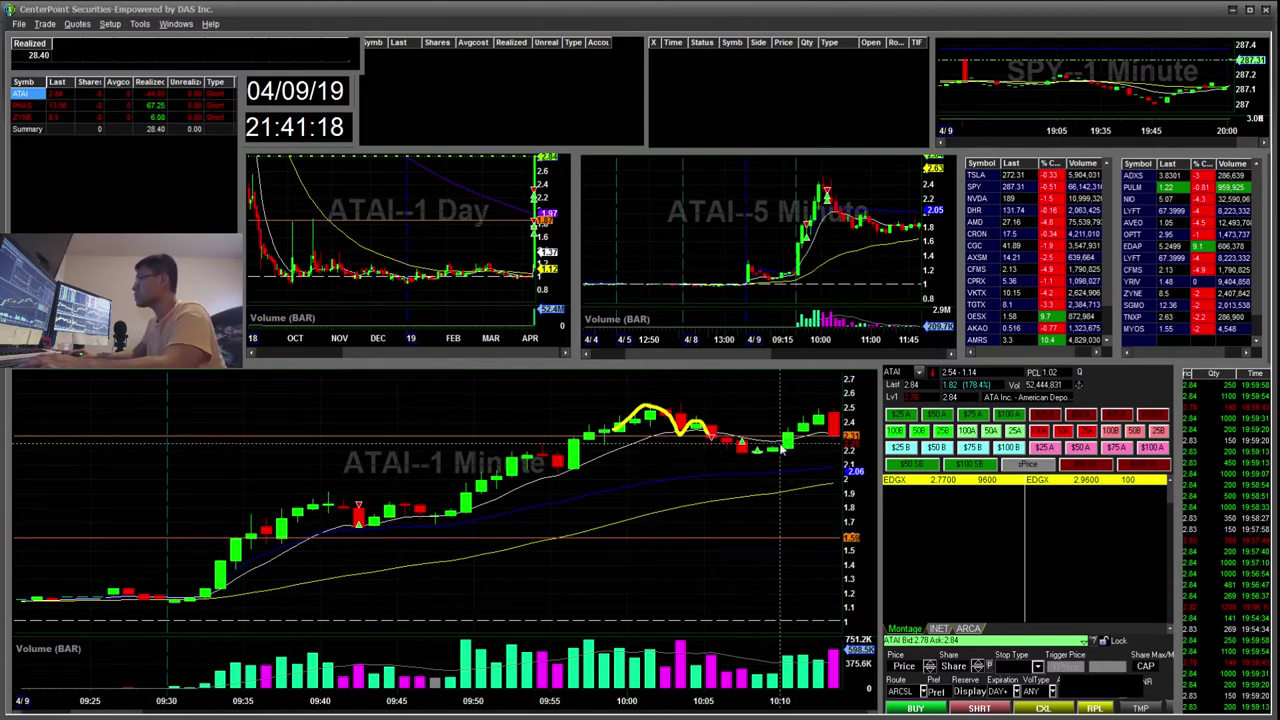
# Step: Draw a descending trendline from the 10:00 peak and a horizontal support line at 1.7 on the ATAI 1-minute chart
pyautogui.scroll(-5, 737, 491)
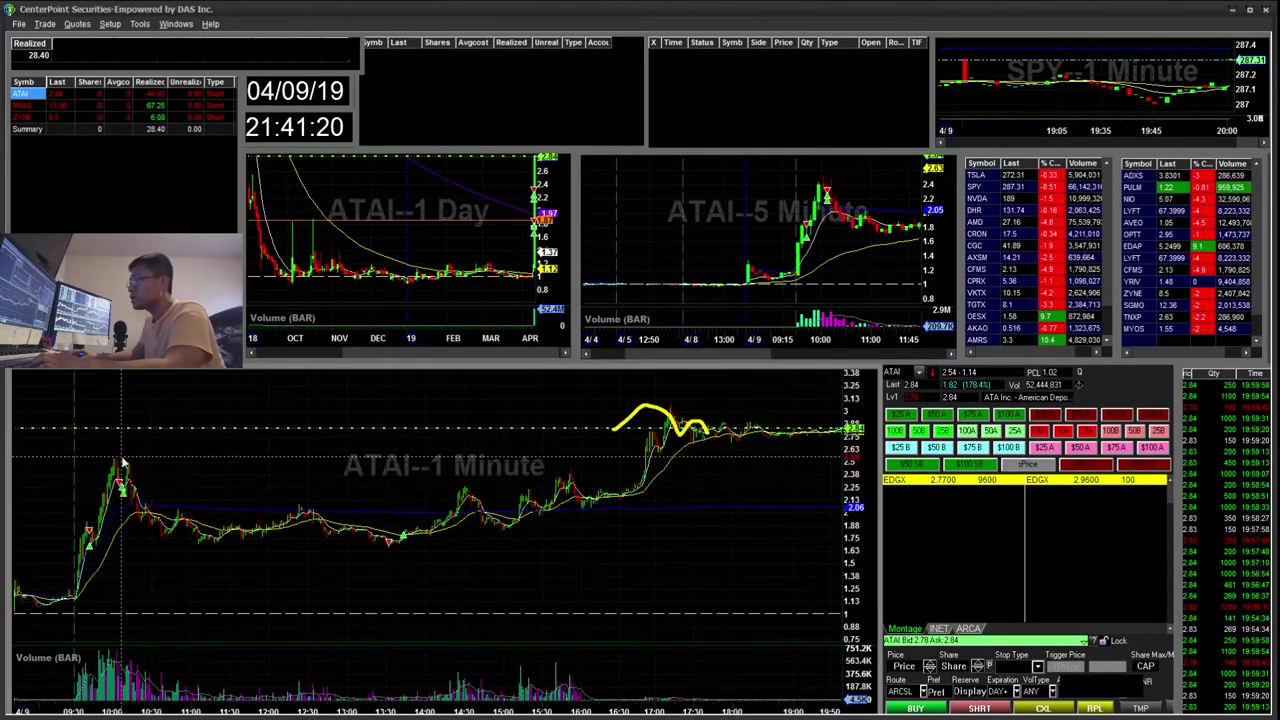
pyautogui.moveTo(115, 459); pyautogui.dragTo(566, 566)
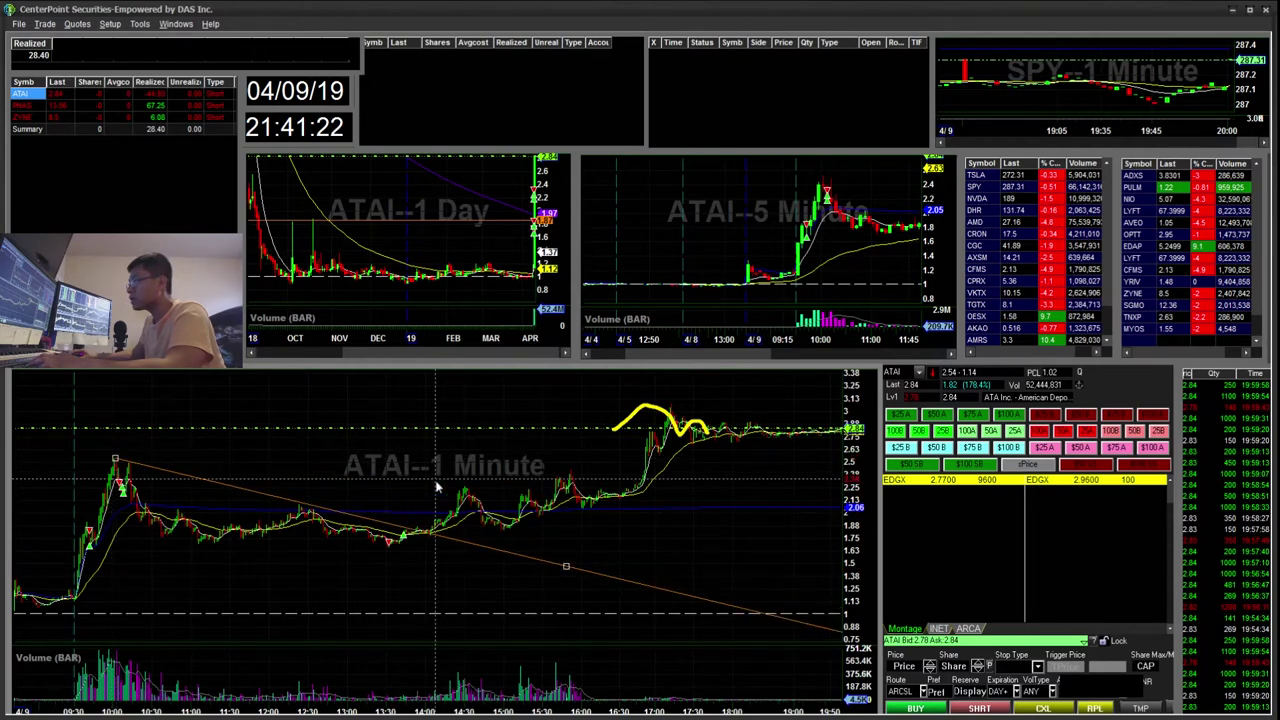
pyautogui.click(300, 543)
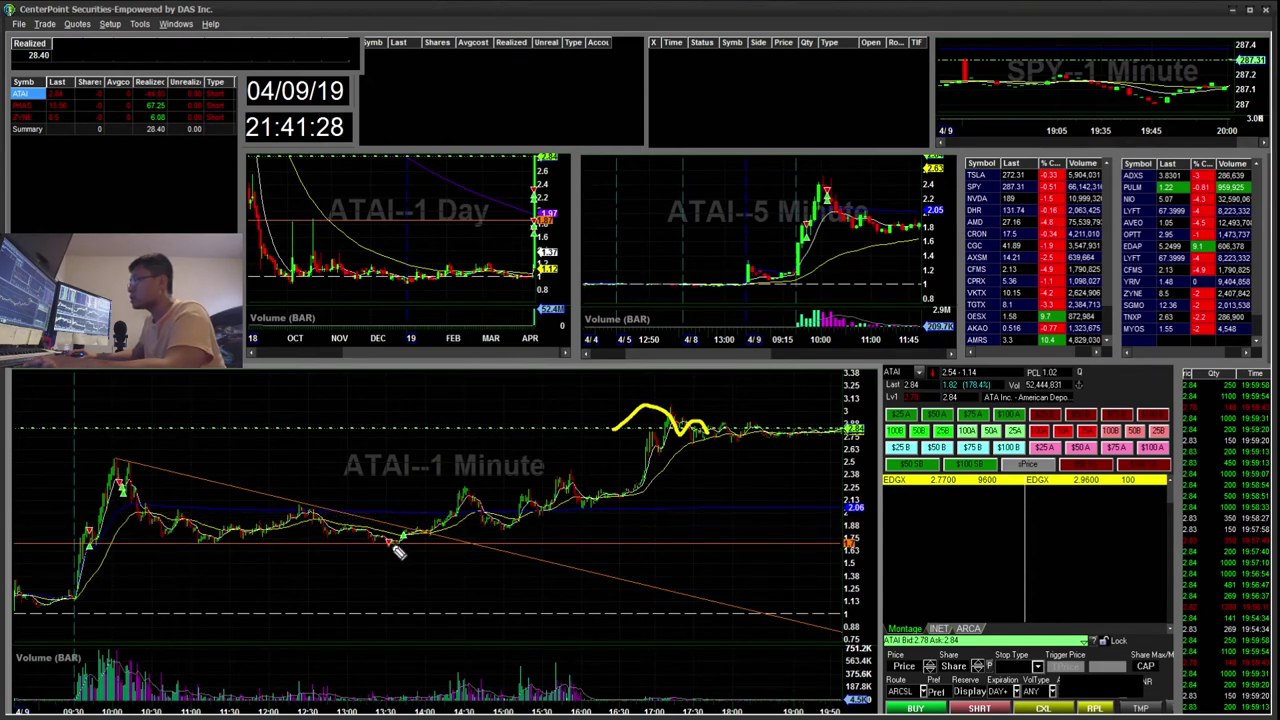
# Step: Mark the low around 13:30 at the 1.7 support line with a freehand stroke and undo it
pyautogui.moveTo(106, 446); pyautogui.dragTo(443, 628)
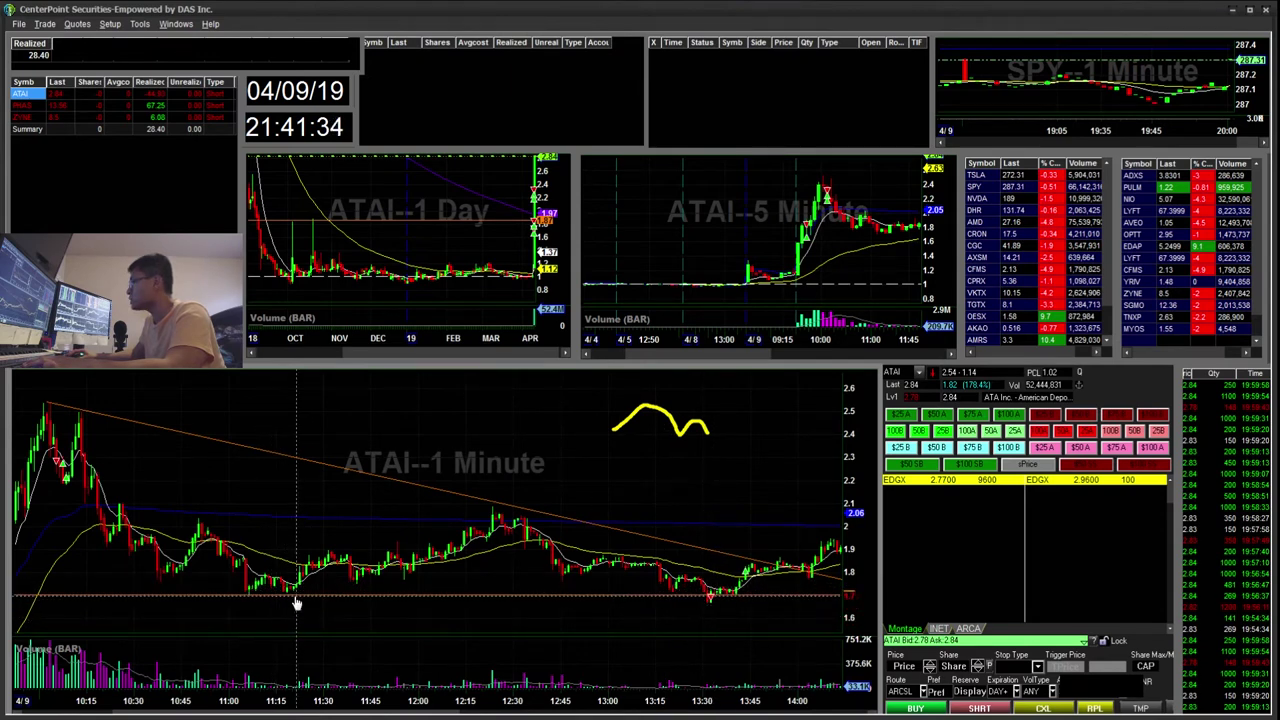
pyautogui.moveTo(699, 601); pyautogui.dragTo(737, 606)
pyautogui.hotkey('ctrl', 'z')
pyautogui.hotkey('ctrl', 'z')
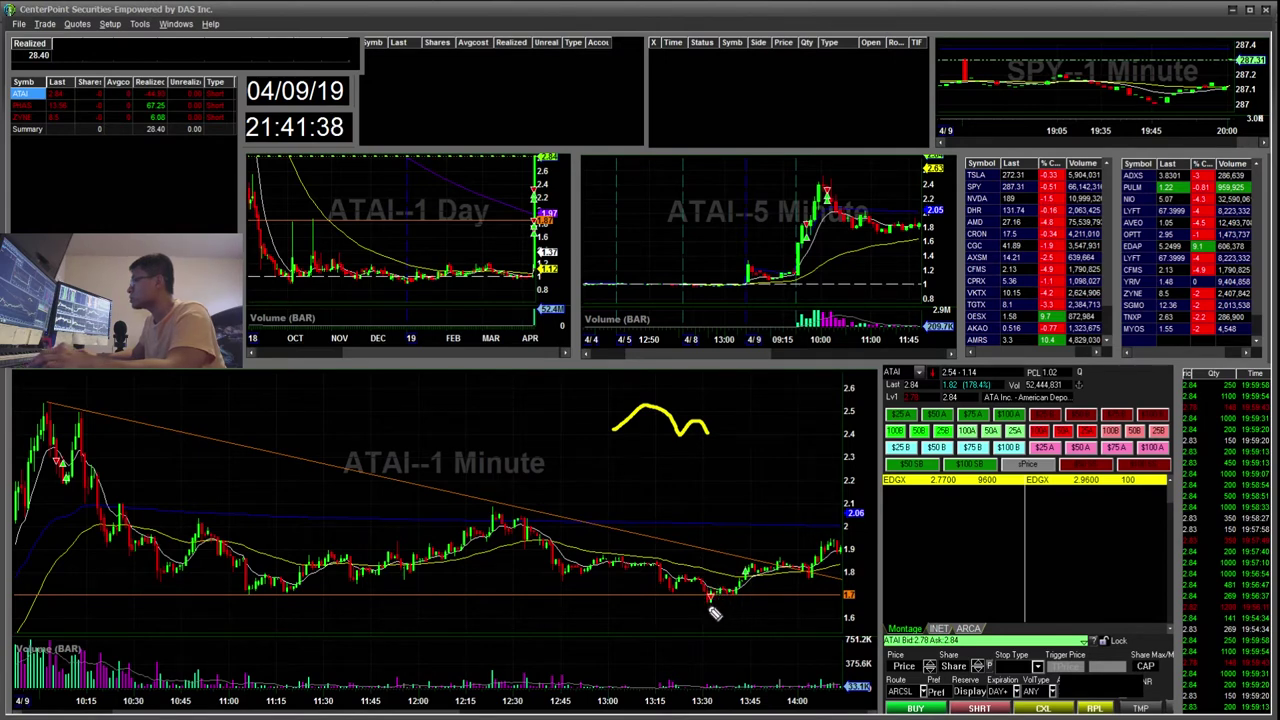
pyautogui.hotkey('ctrl', 'z')
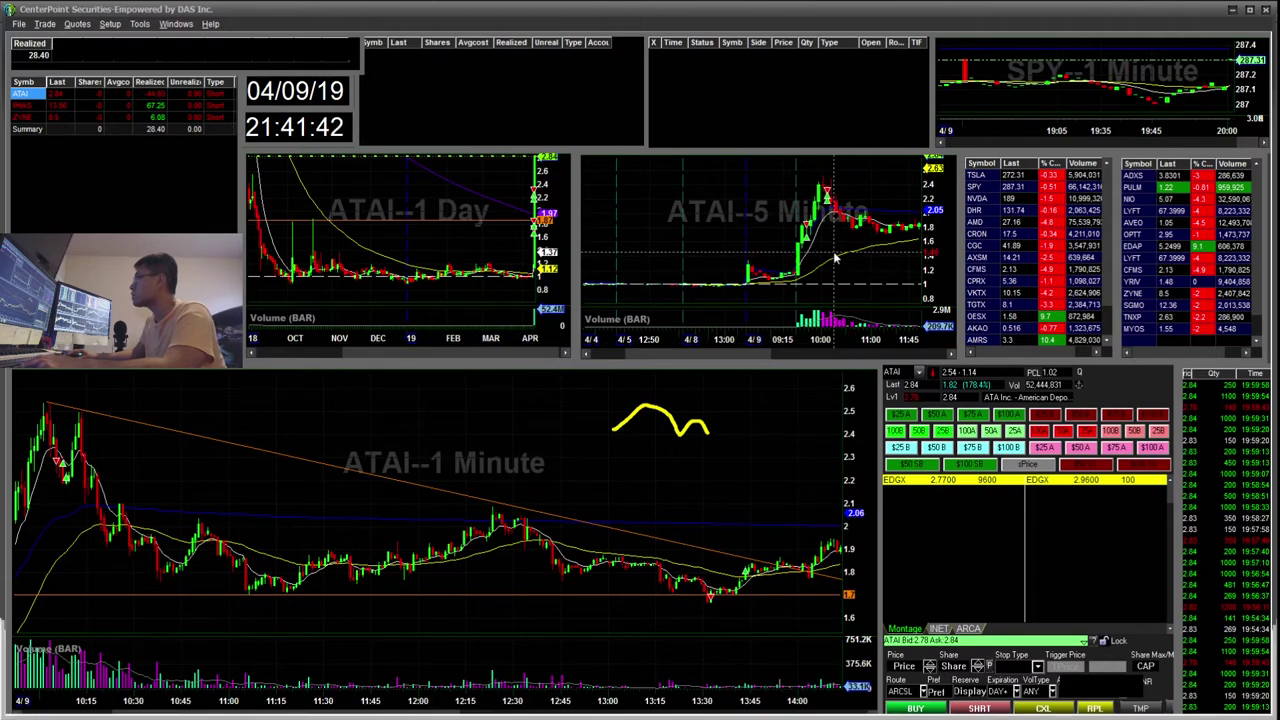
# Step: Return the ATAI 5-minute chart to 60 minutes, show several days and underline the lows of the April 9 pullback
pyautogui.scroll(-3, 834, 257)
pyautogui.scroll(1, 834, 257)
pyautogui.scroll(3, 835, 258)
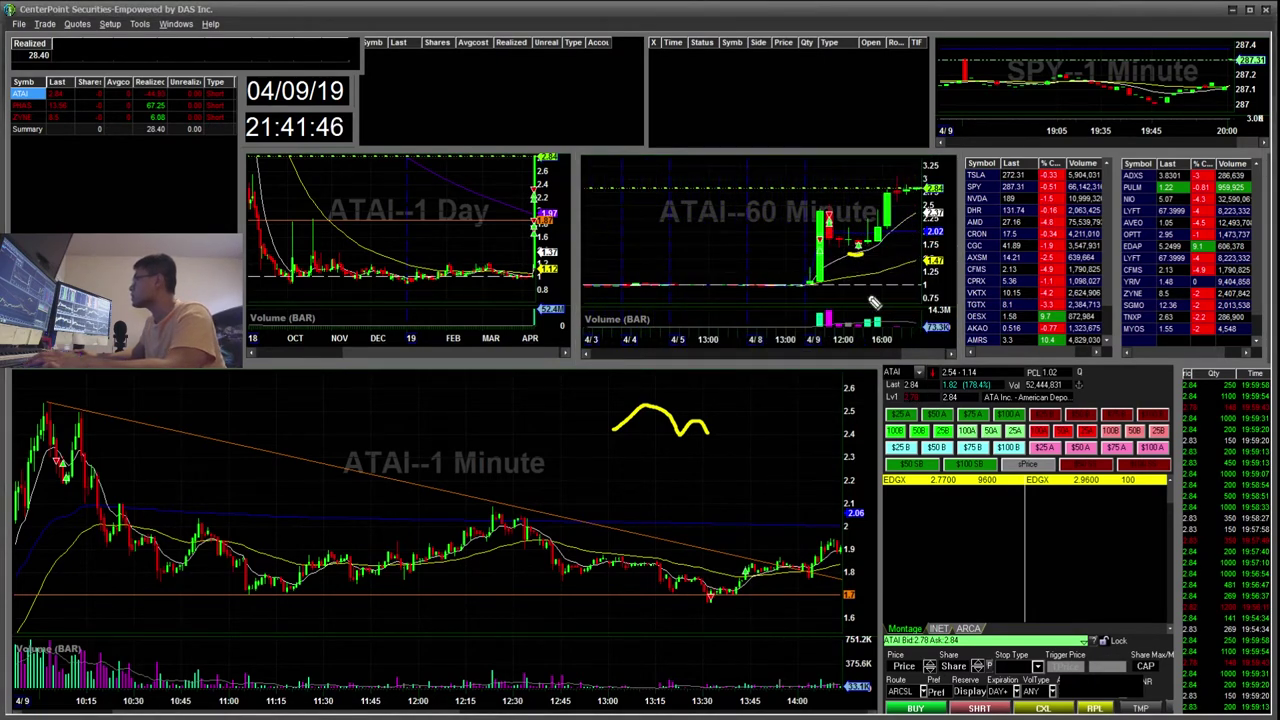
# Step: Add another horizontal line at 1.54 below the 1.7 support line on the full-day ATAI 1-minute chart
pyautogui.scroll(-3, 692, 636)
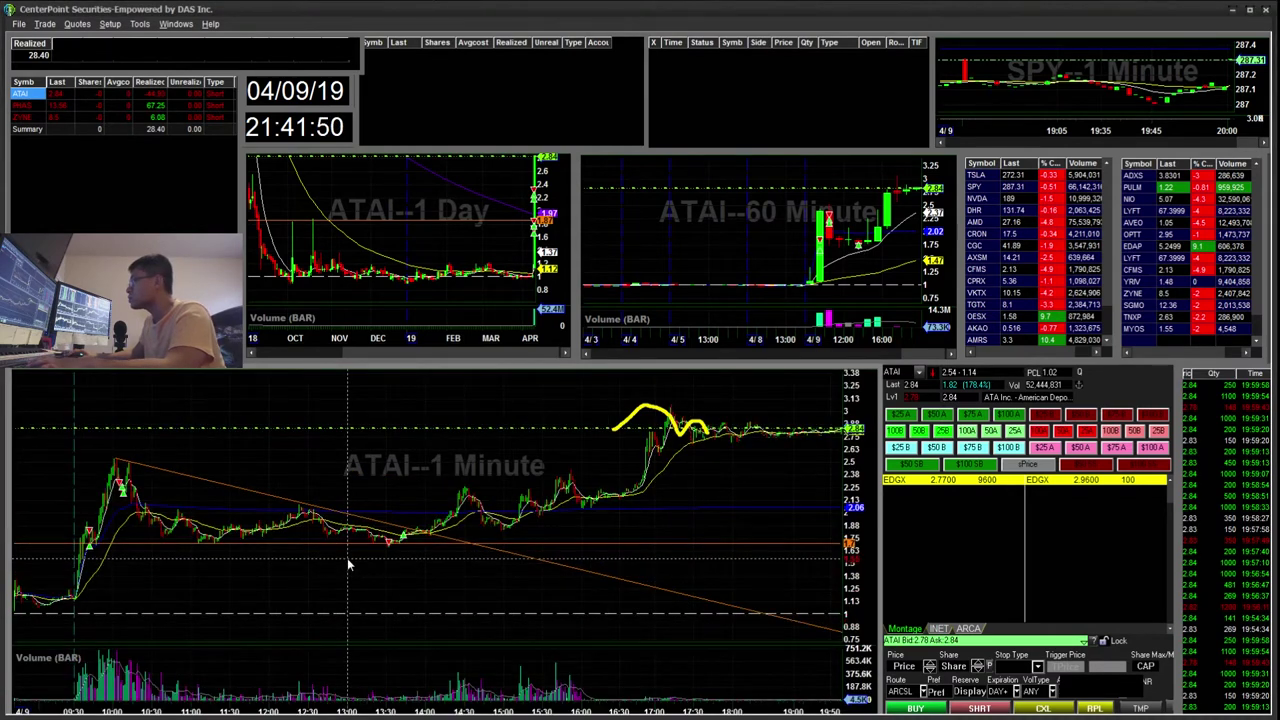
pyautogui.click(388, 561)
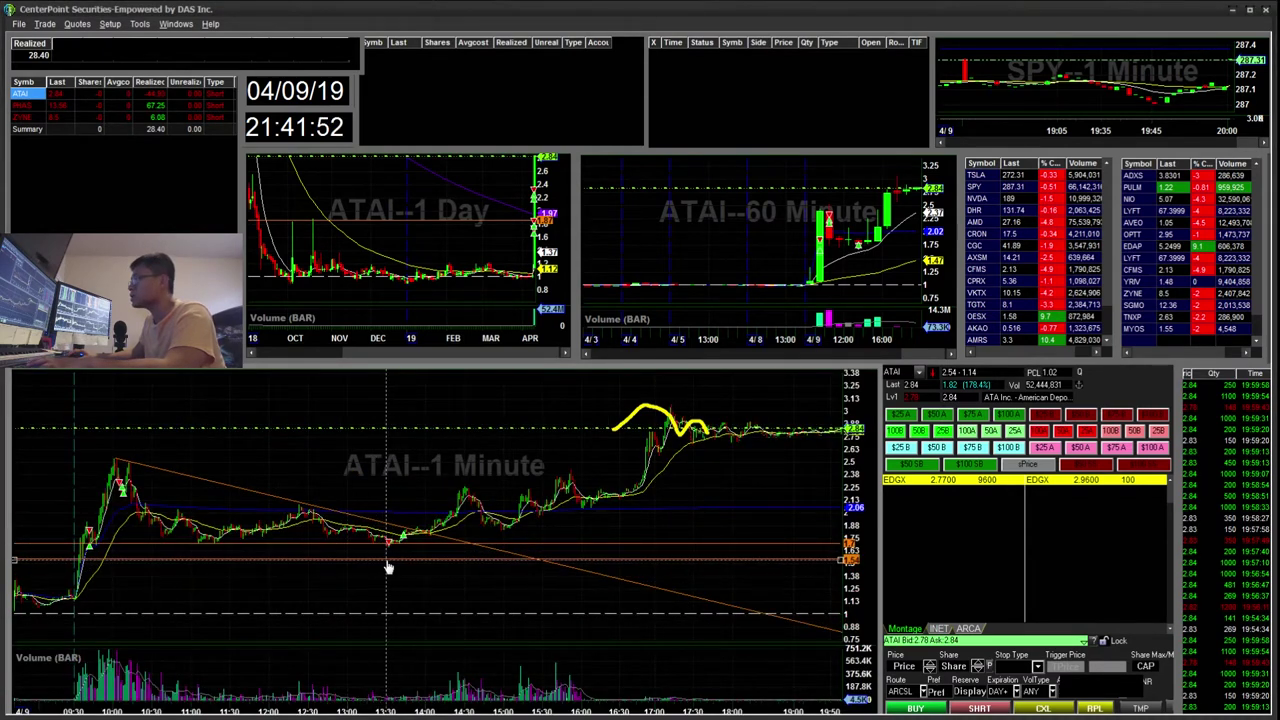
# Step: Mark the price action around the 13:30 trade with freehand strokes and clear all pen marks from the screen
pyautogui.hotkey('ctrl', 'shift', '3')
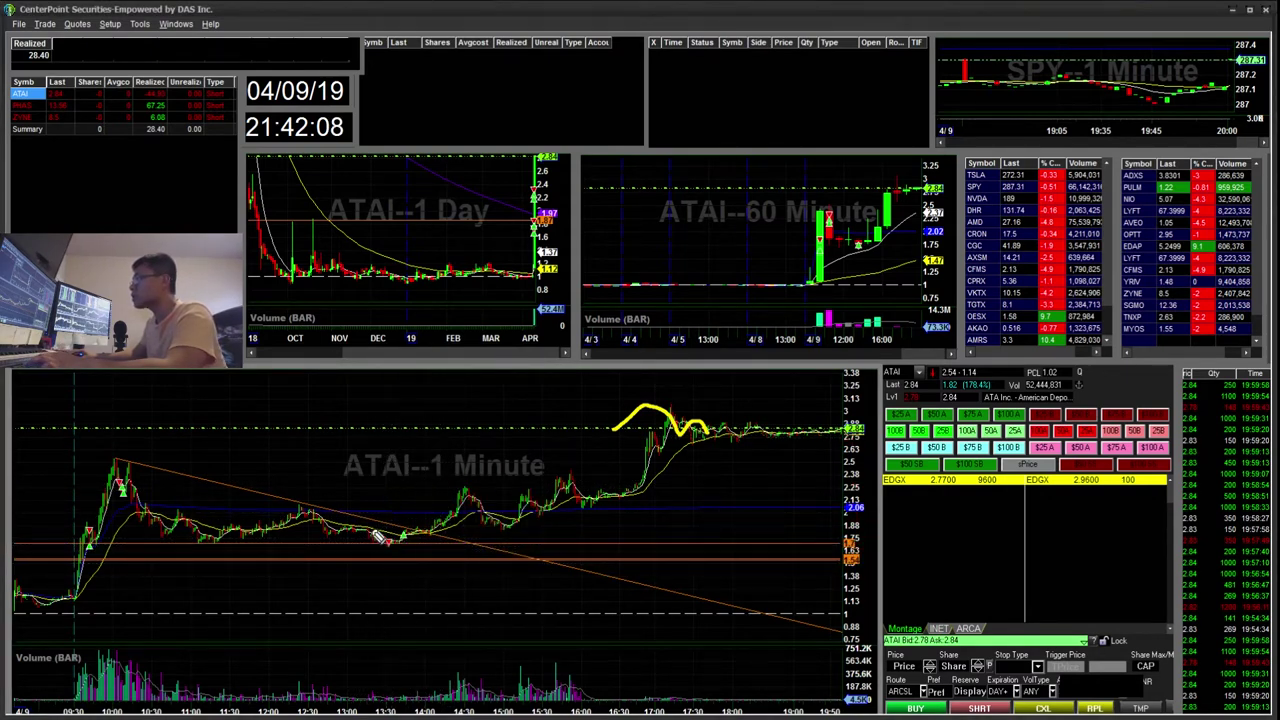
pyautogui.moveTo(368, 531); pyautogui.dragTo(436, 531)
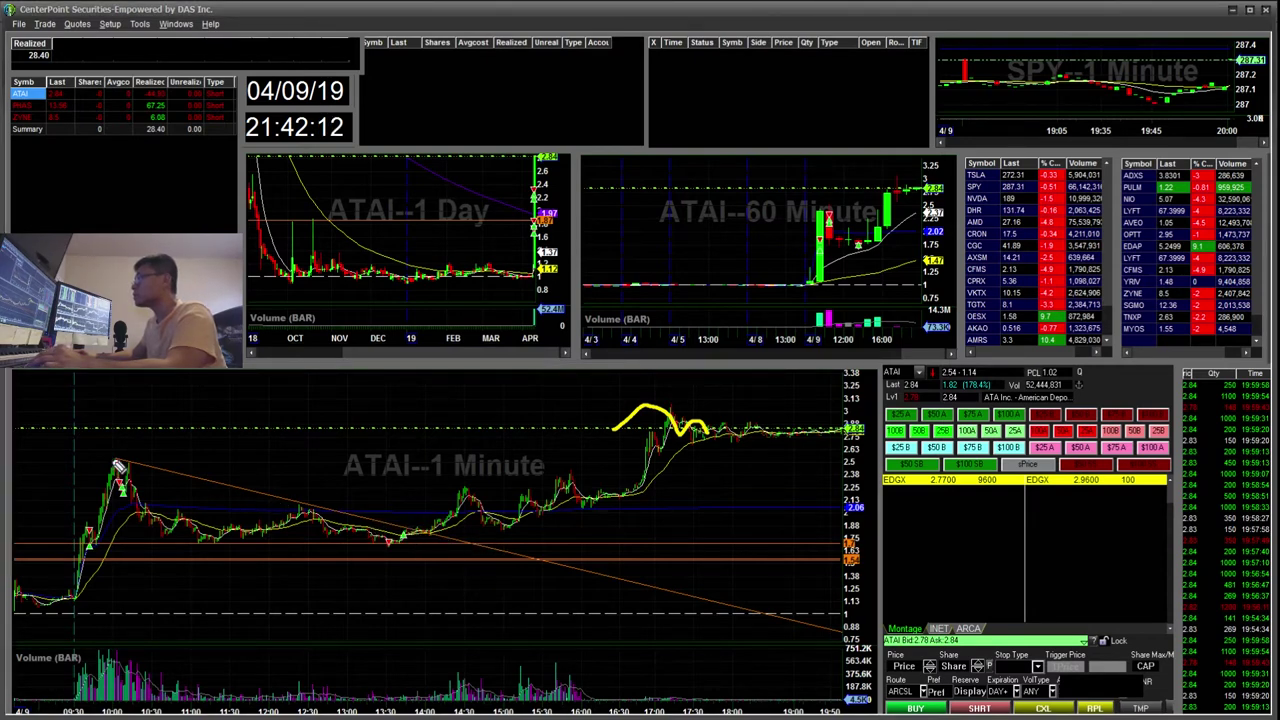
pyautogui.press('Escape')
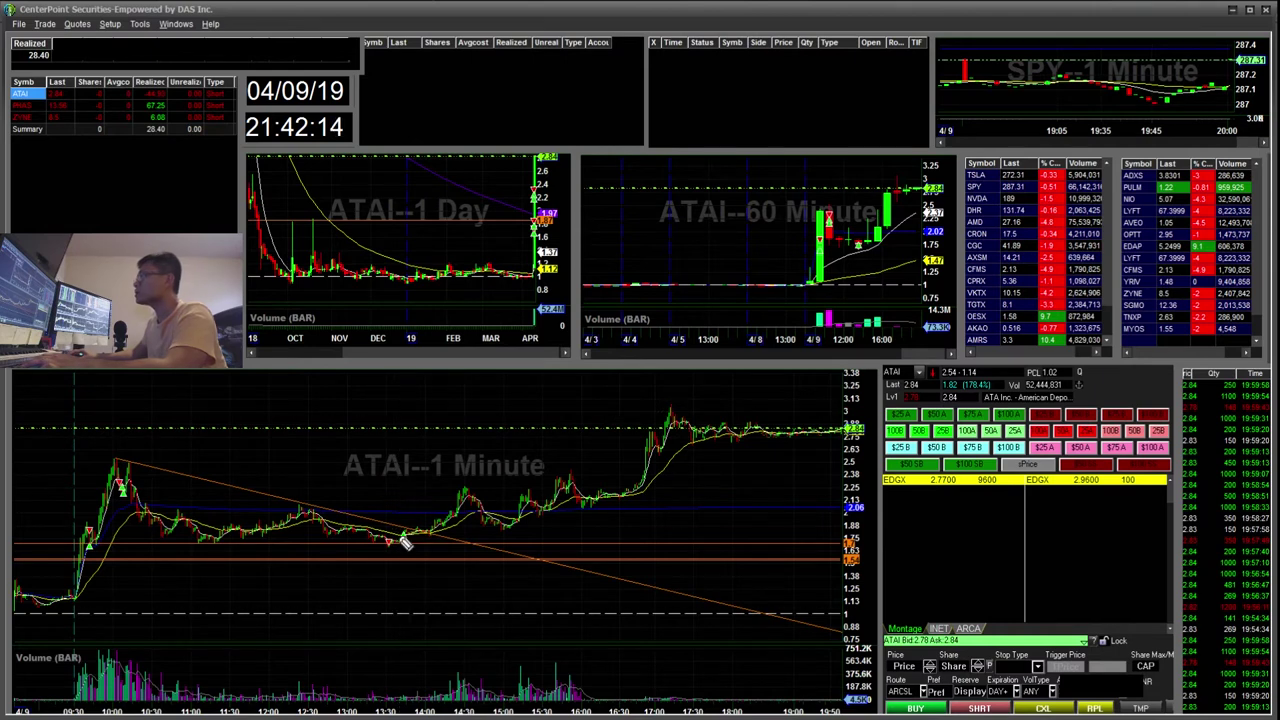
pyautogui.moveTo(421, 521); pyautogui.dragTo(408, 517)
pyautogui.press('Escape')
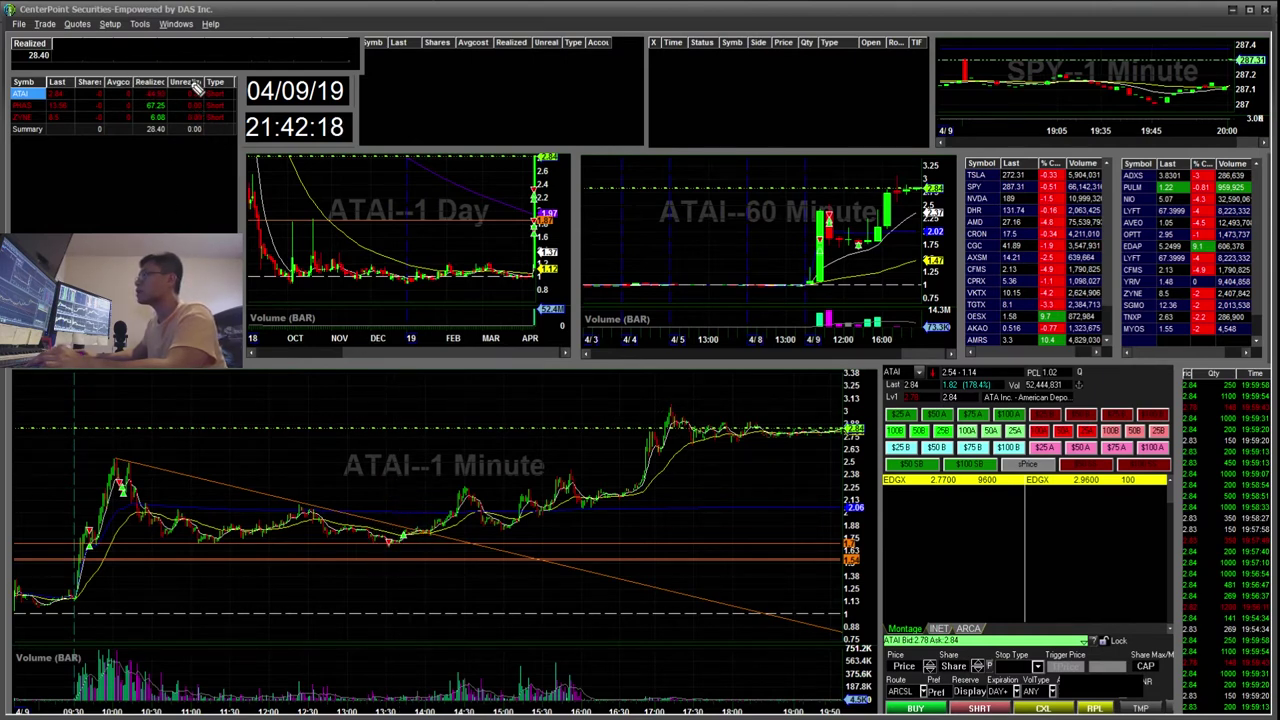
# Step: Mark the morning trades on the ATAI chart and the realized results in the positions list, and clear the strokes
pyautogui.moveTo(108, 502)
pyautogui.mouseDown()
pyautogui.moveTo(124, 456)
pyautogui.moveTo(120, 564)
pyautogui.moveTo(102, 514)
pyautogui.mouseUp()
pyautogui.hotkey('ctrl', 'z')
pyautogui.hotkey('ctrl', 'z')
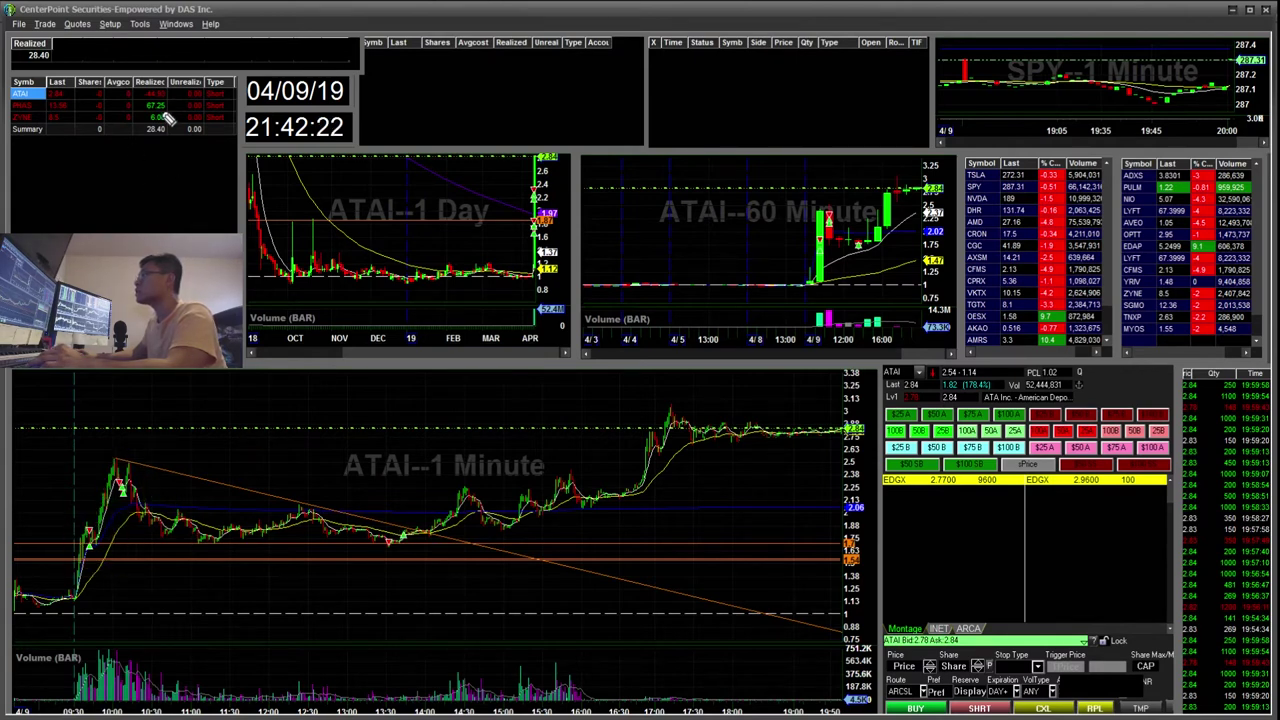
pyautogui.moveTo(143, 112); pyautogui.dragTo(138, 98)
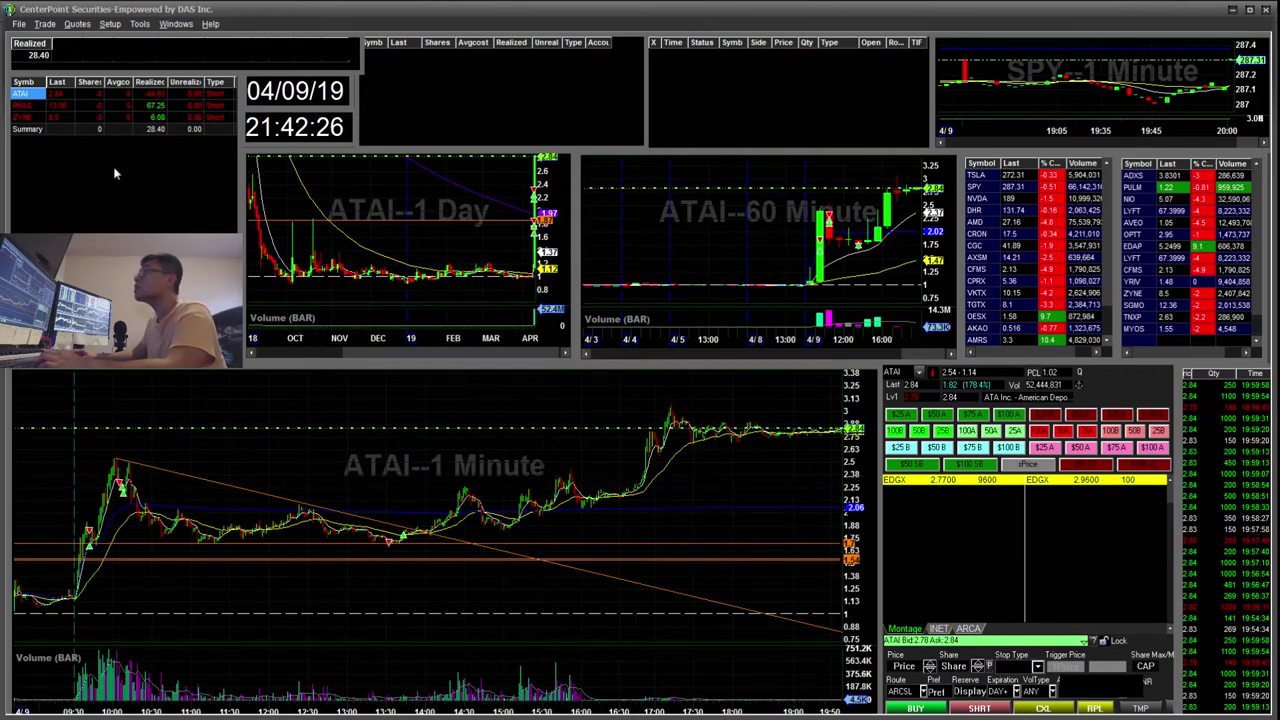
# Step: Load PHAS from the positions list and mark the top of its latest candle on the 1-day chart with a short stroke
pyautogui.click(31, 110)
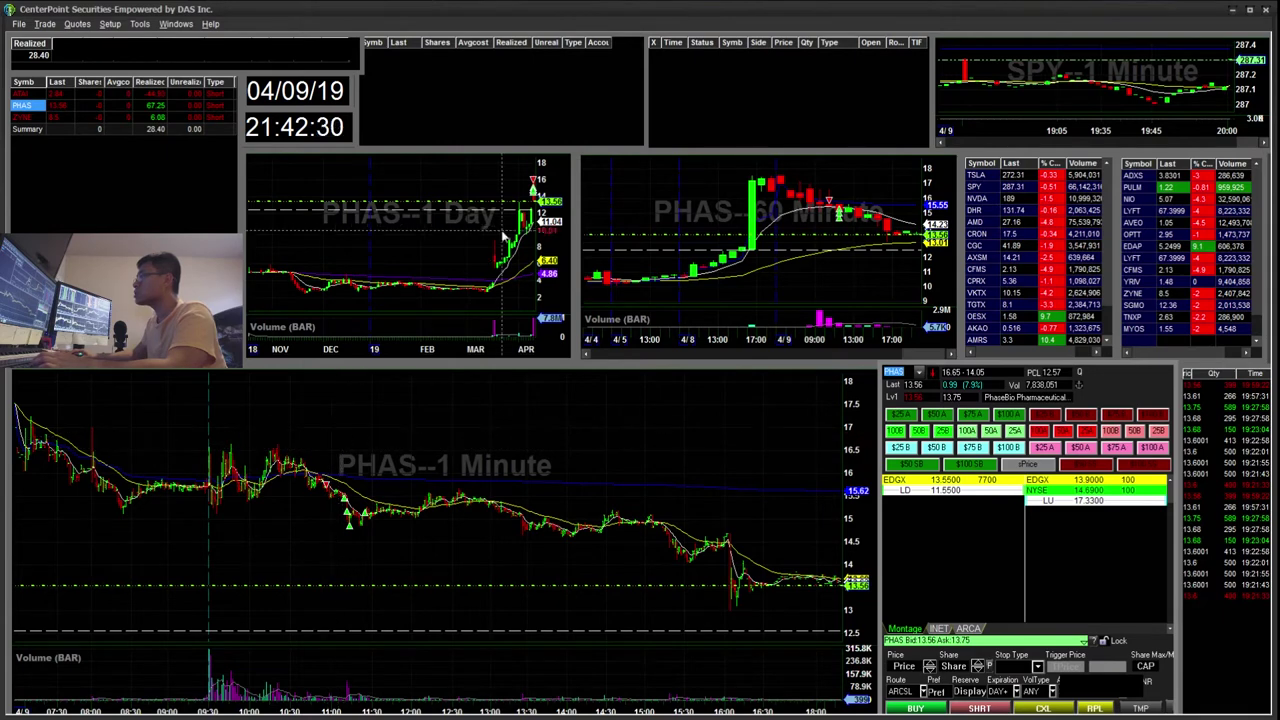
pyautogui.scroll(3, 520, 210)
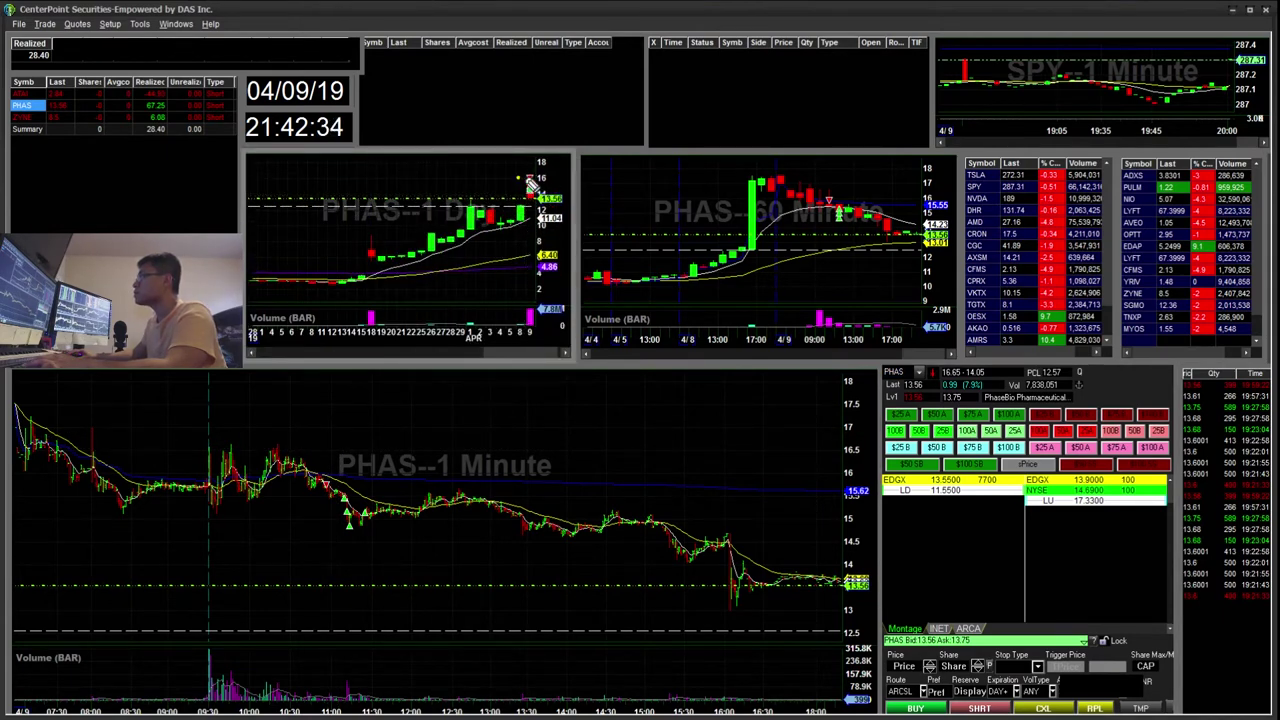
pyautogui.moveTo(518, 178); pyautogui.dragTo(546, 177)
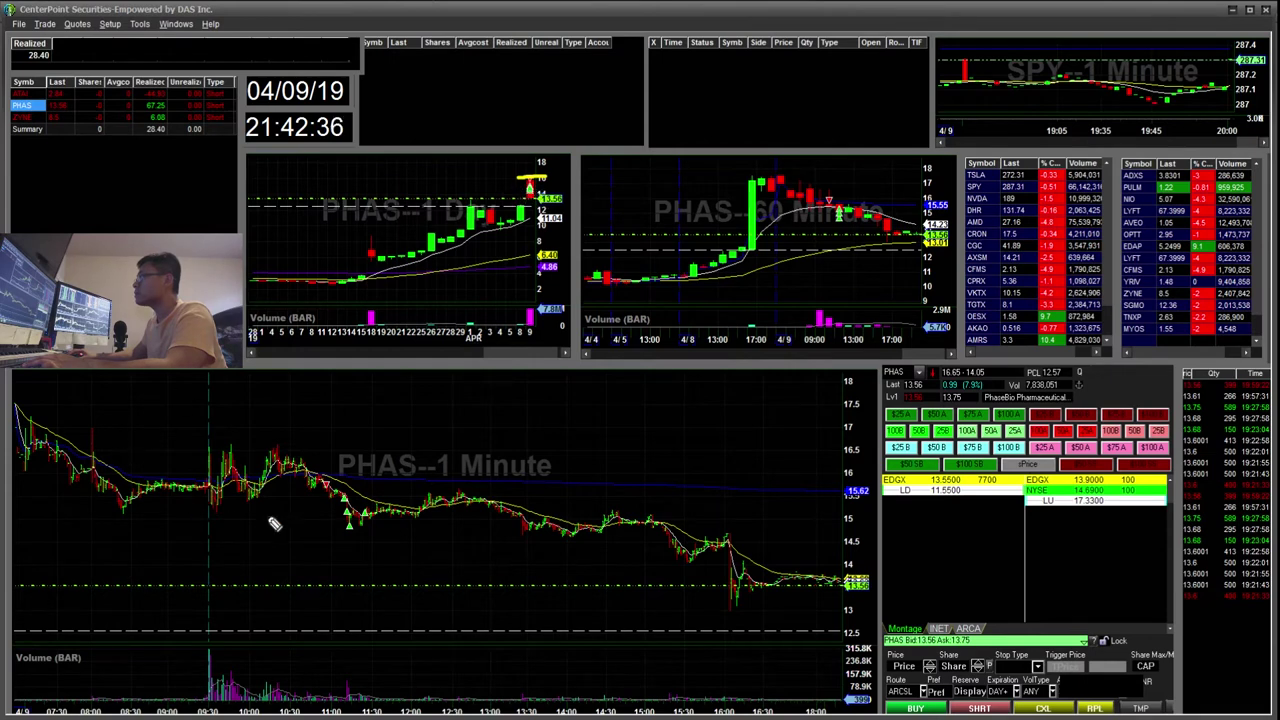
# Step: Draw a freehand line across the earlier highs on the PHAS 1-day chart and undo it
pyautogui.moveTo(465, 210); pyautogui.dragTo(597, 214)
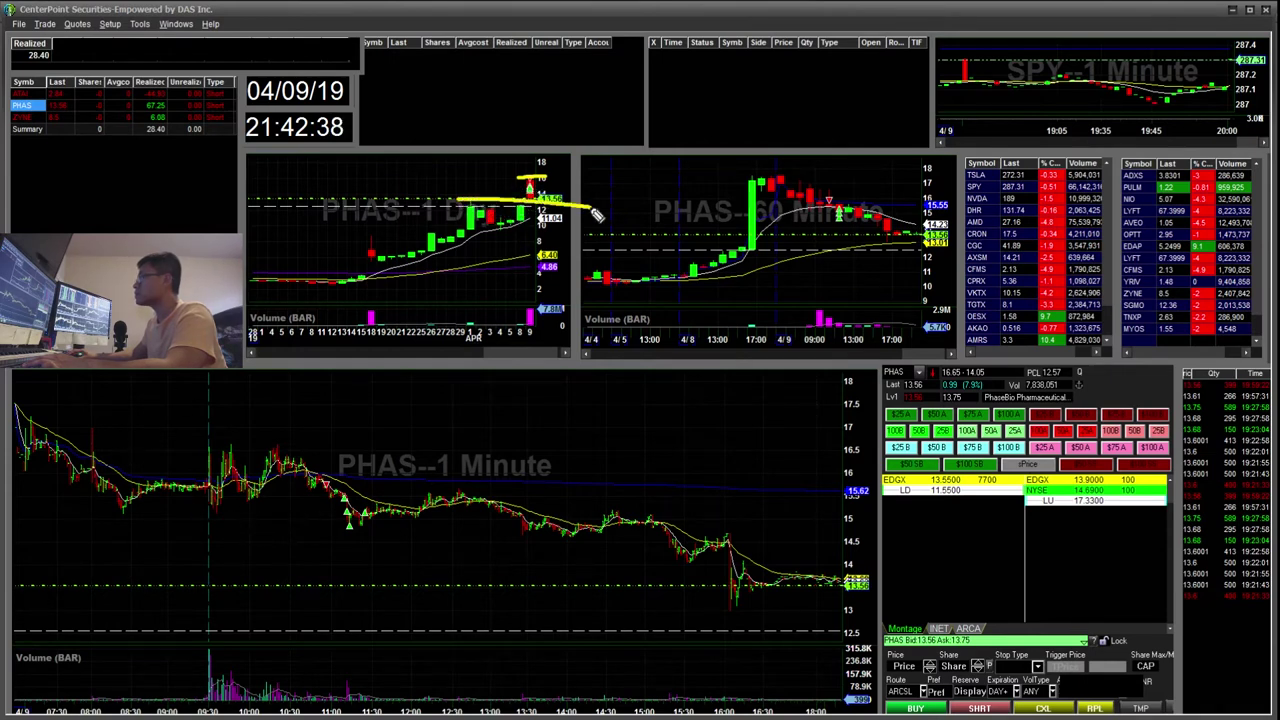
pyautogui.hotkey('ctrl', 'z')
pyautogui.press('Escape')
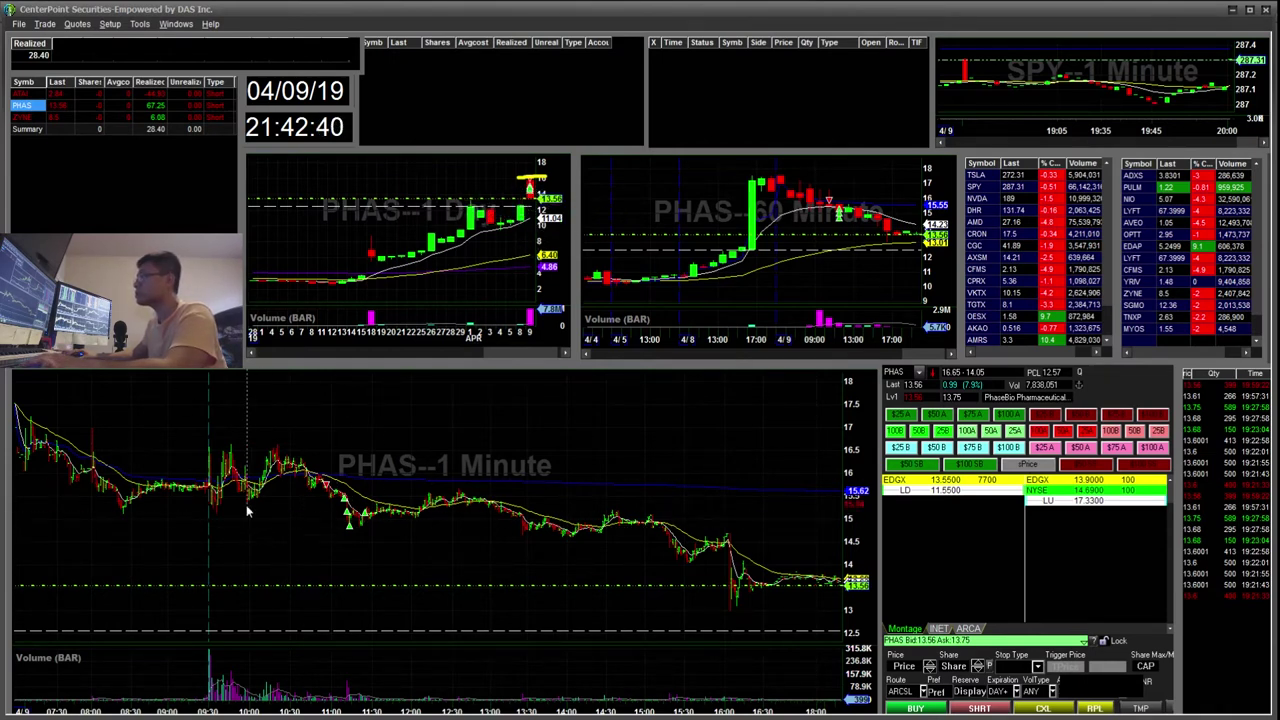
# Step: Draw a rising trendline from the low of about 15.1 shortly after the 09:30 open on the PHAS 1-minute chart
pyautogui.moveTo(332, 415)
pyautogui.mouseDown()
pyautogui.moveTo(313, 433)
pyautogui.moveTo(14, 503)
pyautogui.mouseUp()
pyautogui.hotkey('ctrl', 'shift', '3')
pyautogui.moveTo(540, 600)
pyautogui.mouseDown()
pyautogui.moveTo(818, 542)
pyautogui.moveTo(840, 517)
pyautogui.mouseUp()
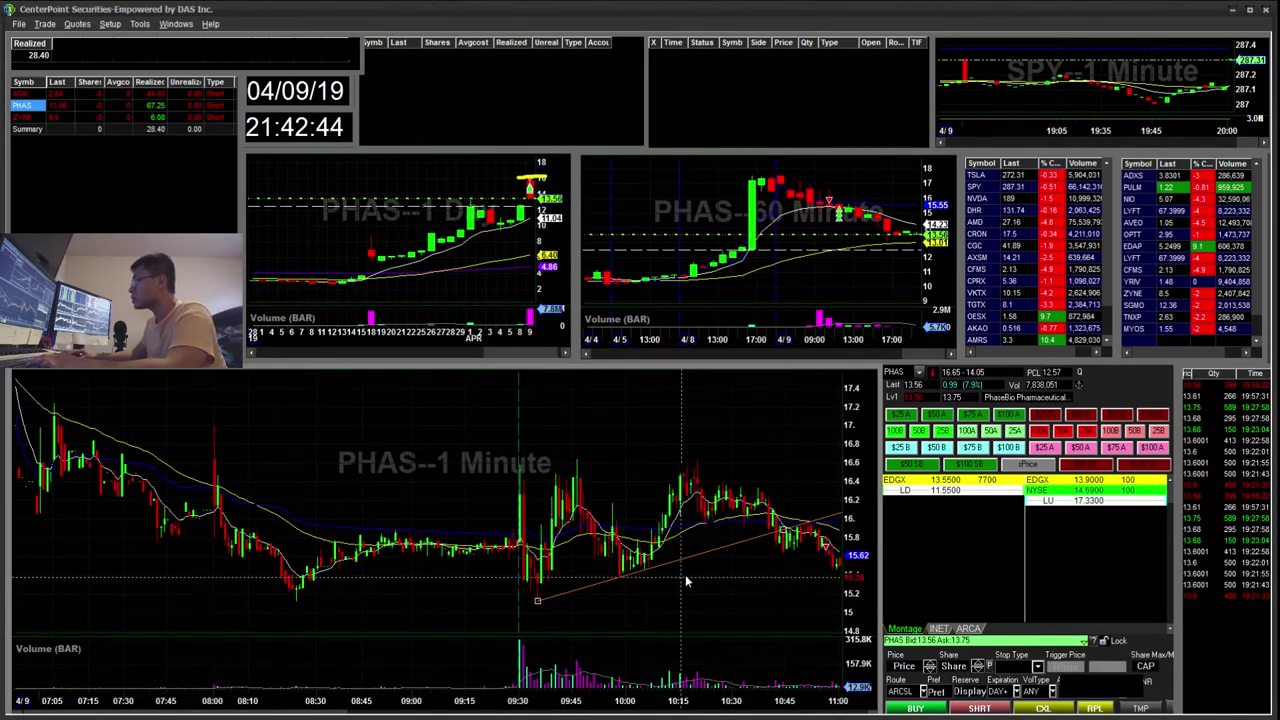
# Step: Add a horizontal line at the highs of about 16.65 on the PHAS 1-minute chart, and sketch the hoped-for rising swings freehand before clearing all strokes
pyautogui.click(580, 459)
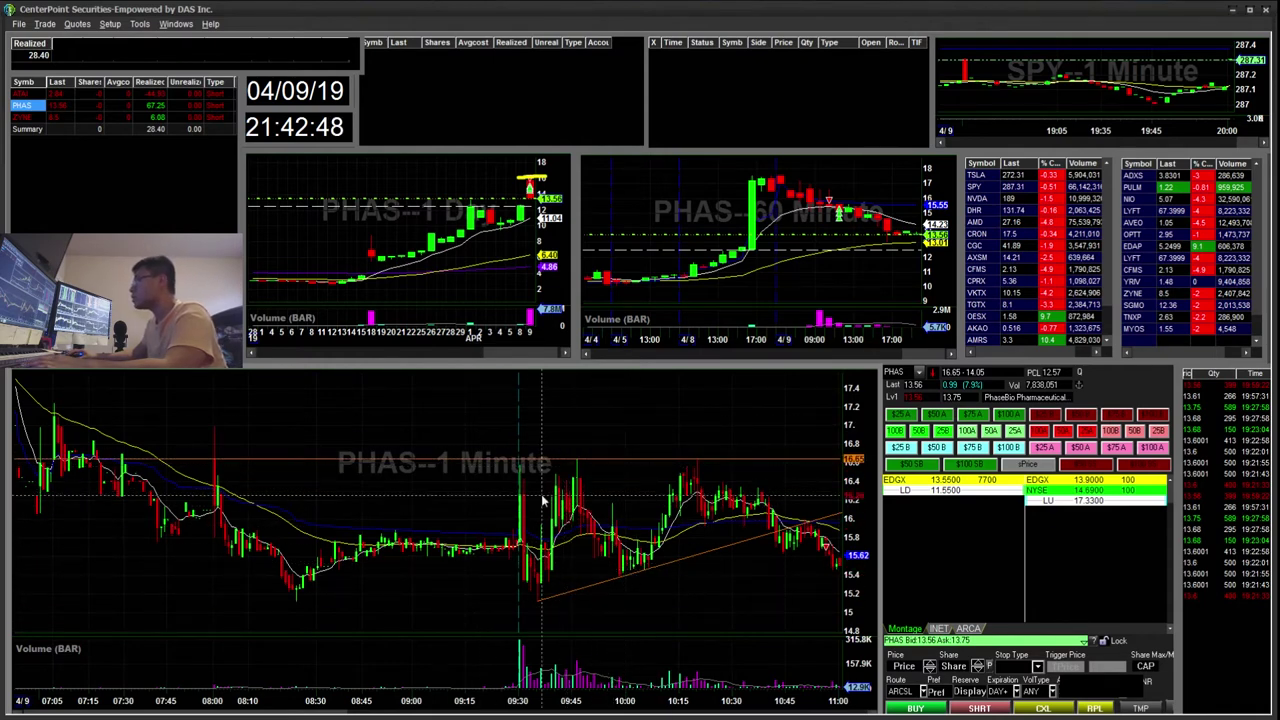
pyautogui.moveTo(537, 600)
pyautogui.mouseDown()
pyautogui.moveTo(588, 510)
pyautogui.moveTo(716, 500)
pyautogui.mouseUp()
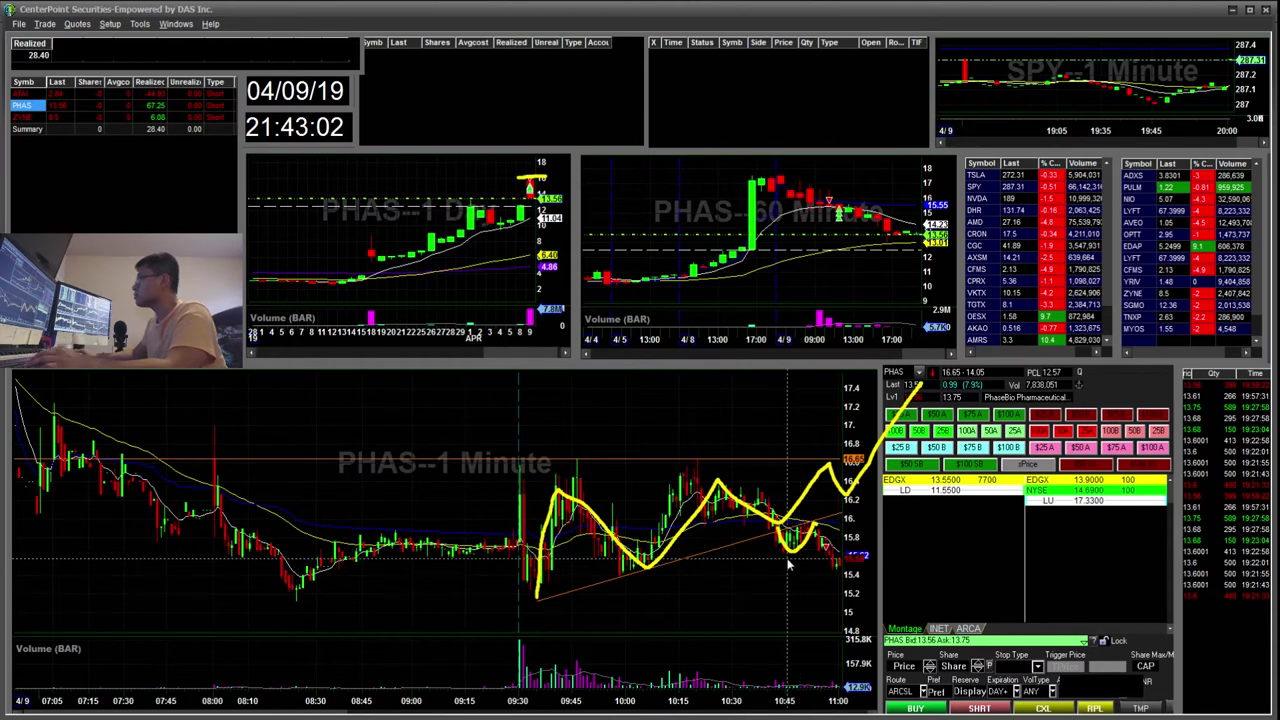
pyautogui.hotkey('ctrl', 'z')
pyautogui.hotkey('ctrl', 'z')
pyautogui.hotkey('ctrl', 'z')
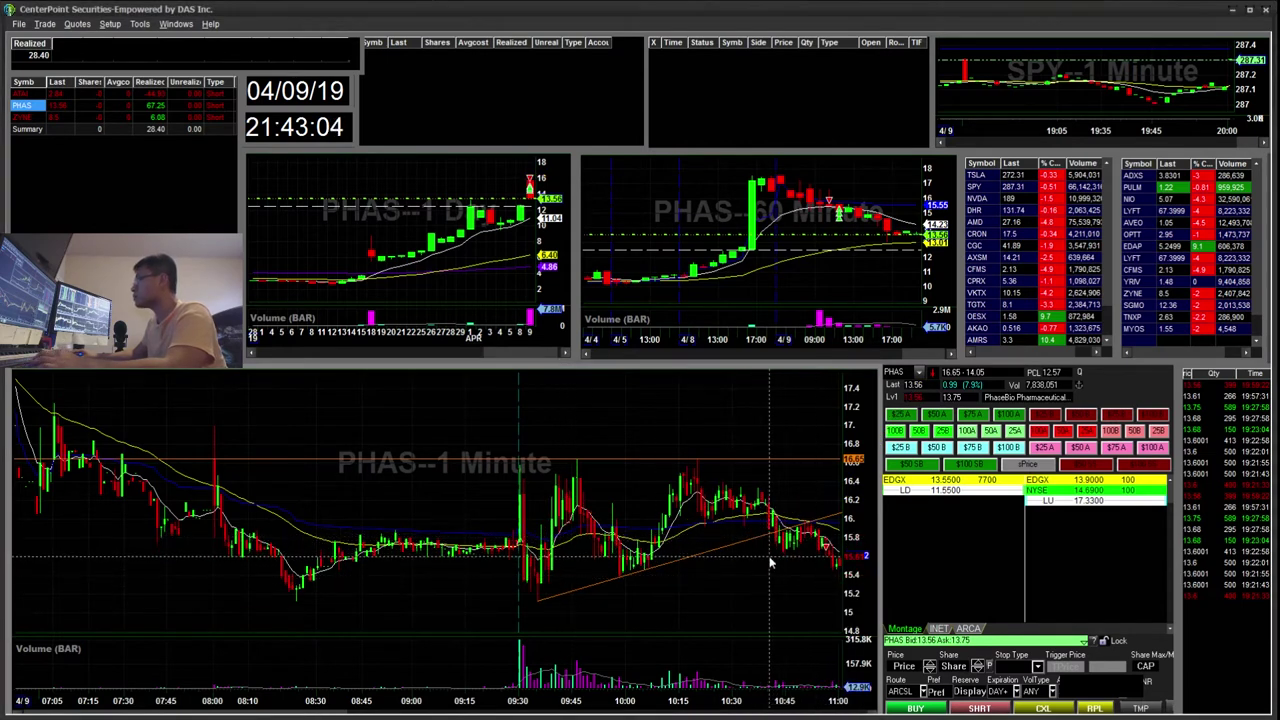
# Step: Draw a second, flatter rising trendline on the PHAS 1-minute chart from the low of about 15.4 near 10:00
pyautogui.scroll(-5, 771, 563)
pyautogui.moveTo(398, 400); pyautogui.dragTo(200, 572)
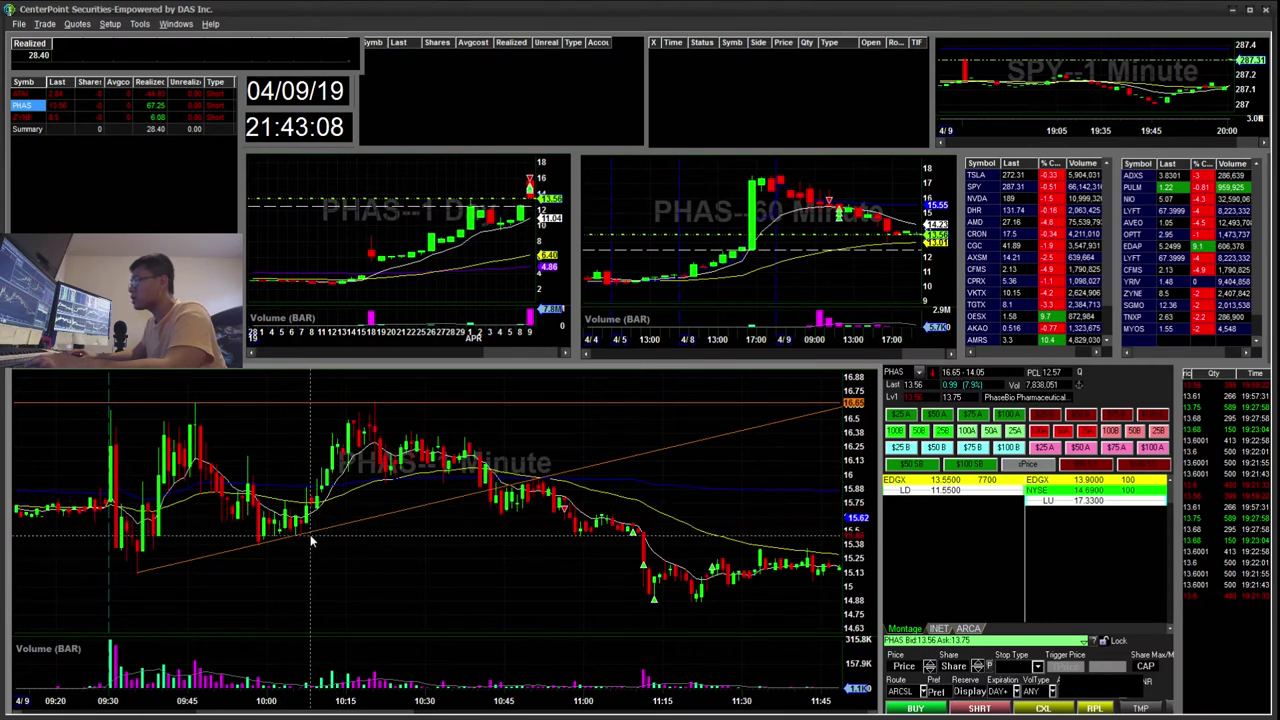
pyautogui.moveTo(258, 541); pyautogui.dragTo(700, 497)
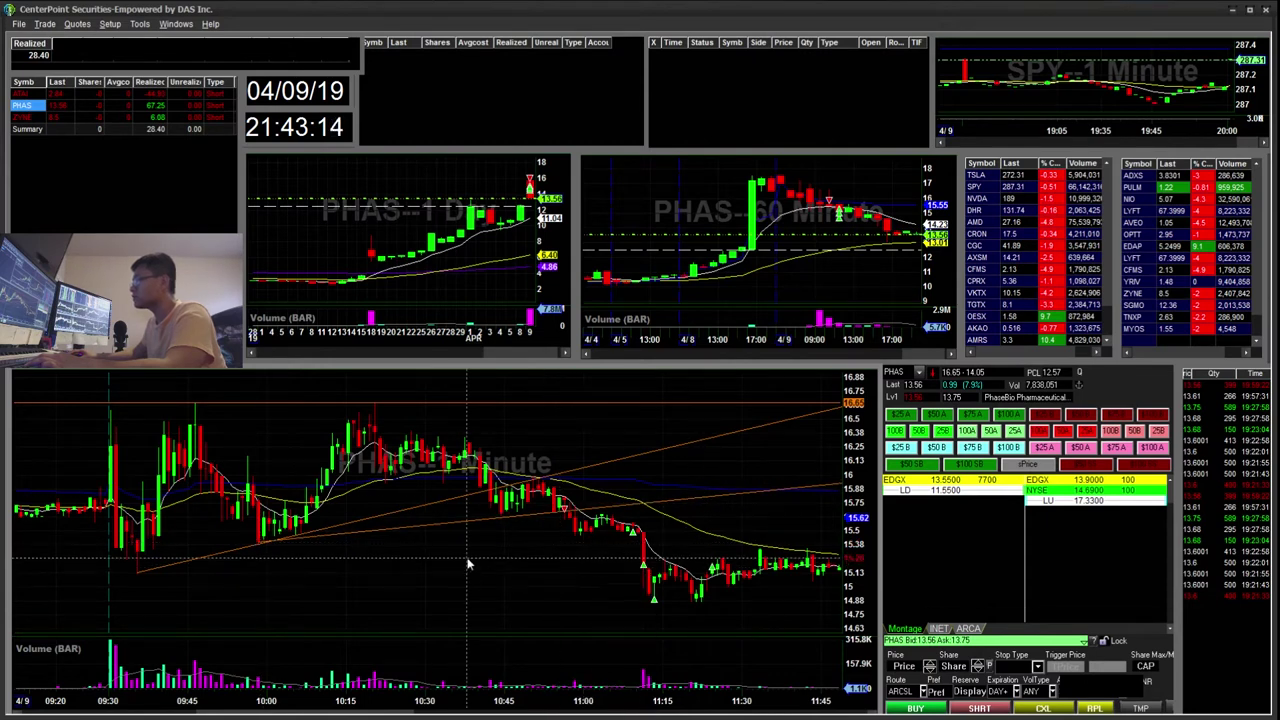
# Step: Sketch the rounded top after 10:00 and the smaller bounce with a downward arrow, and mark the breakdown level at about 15.7 with a freehand stroke
pyautogui.moveTo(295, 533)
pyautogui.mouseDown()
pyautogui.moveTo(337, 470)
pyautogui.moveTo(437, 436)
pyautogui.moveTo(505, 493)
pyautogui.moveTo(551, 489)
pyautogui.moveTo(570, 512)
pyautogui.mouseUp()
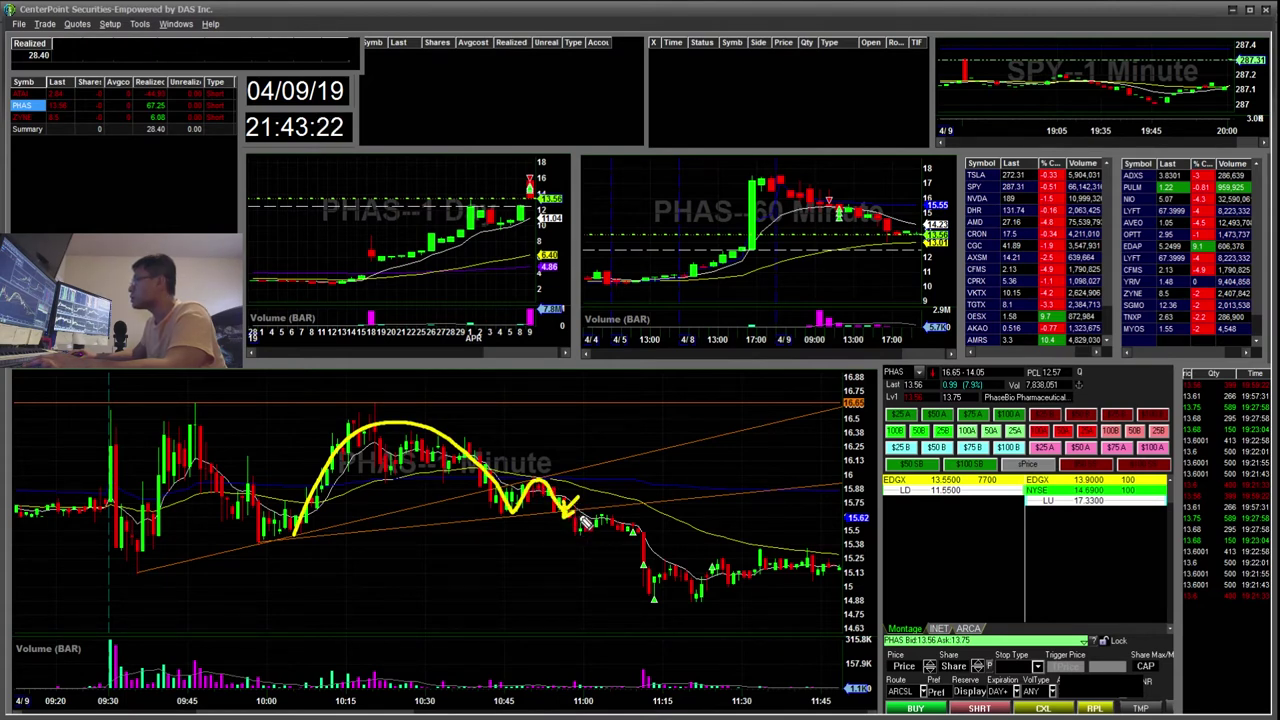
pyautogui.moveTo(545, 509); pyautogui.dragTo(652, 507)
pyautogui.moveTo(576, 530); pyautogui.dragTo(647, 530)
pyautogui.hotkey('ctrl', 'z')
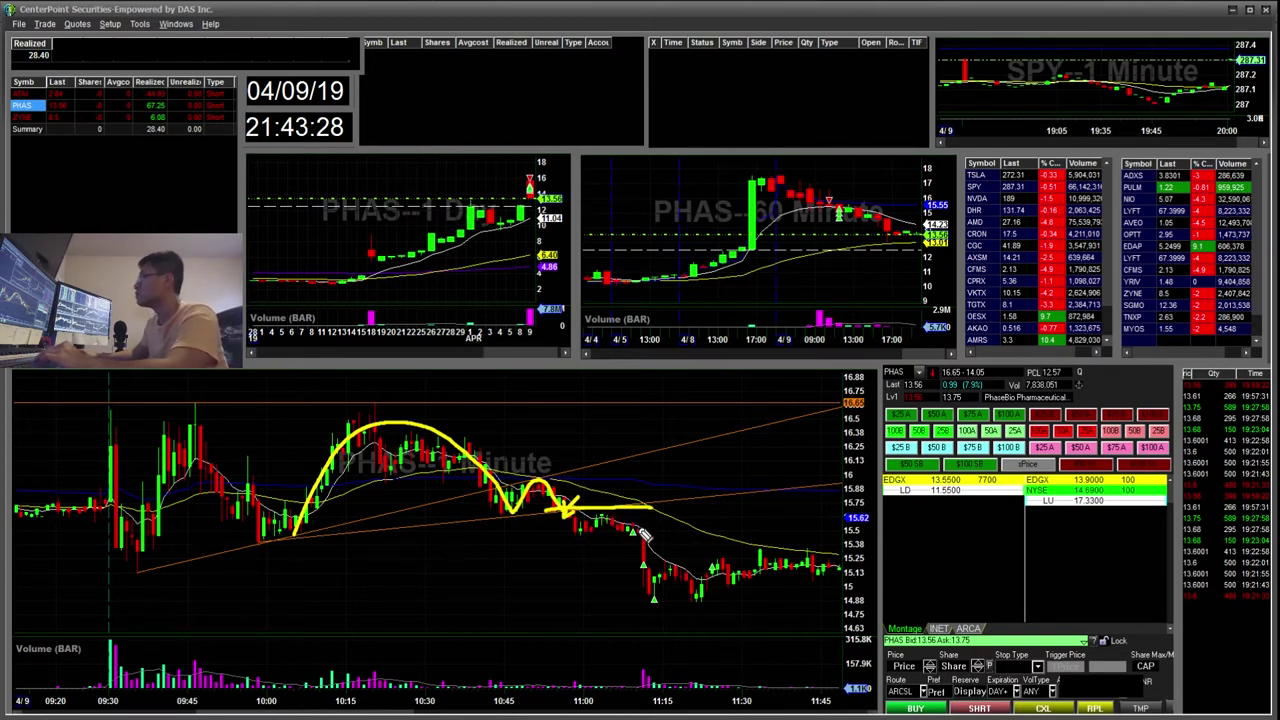
pyautogui.moveTo(634, 526); pyautogui.dragTo(640, 531)
pyautogui.hotkey('ctrl', 'z')
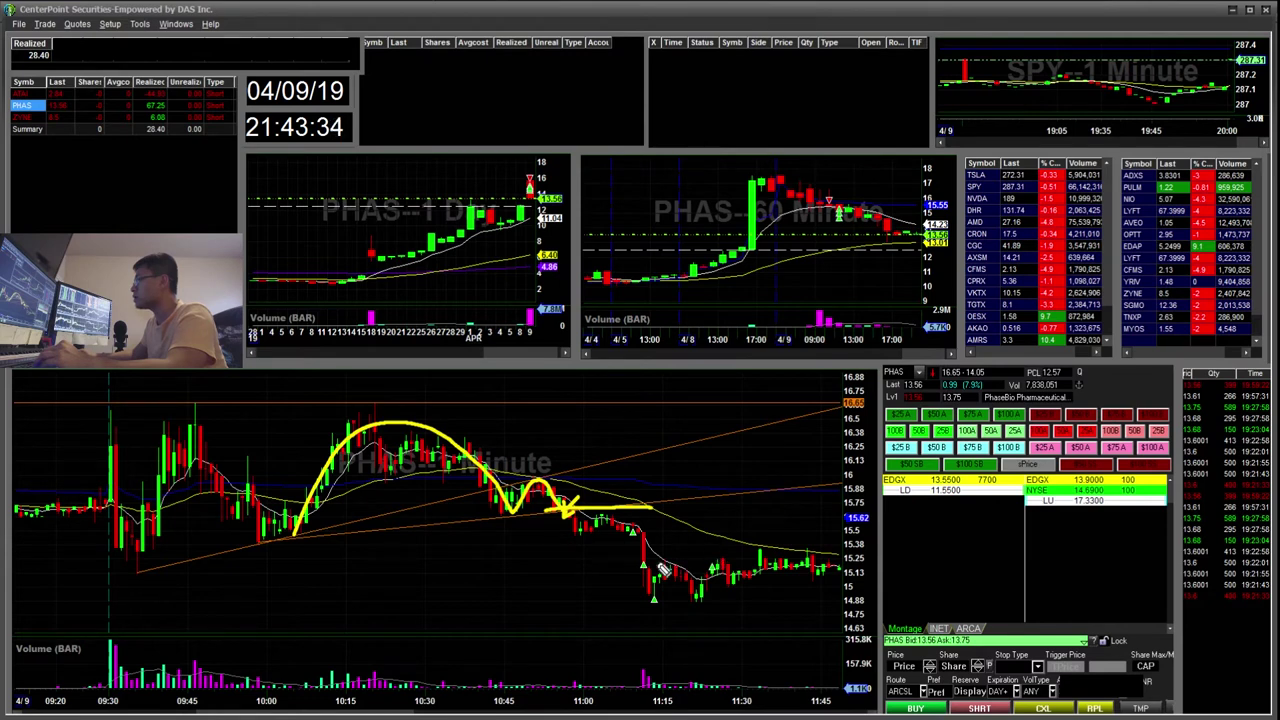
# Step: Trace the support from the 10:00 low at about 15.4 and the level of about 15.25 near the cover trades with freehand strokes
pyautogui.moveTo(268, 542); pyautogui.dragTo(740, 531)
pyautogui.moveTo(650, 560)
pyautogui.mouseDown()
pyautogui.moveTo(646, 587)
pyautogui.moveTo(662, 565)
pyautogui.moveTo(674, 612)
pyautogui.mouseUp()
pyautogui.hotkey('ctrl', 'z')
pyautogui.hotkey('ctrl', 'z')
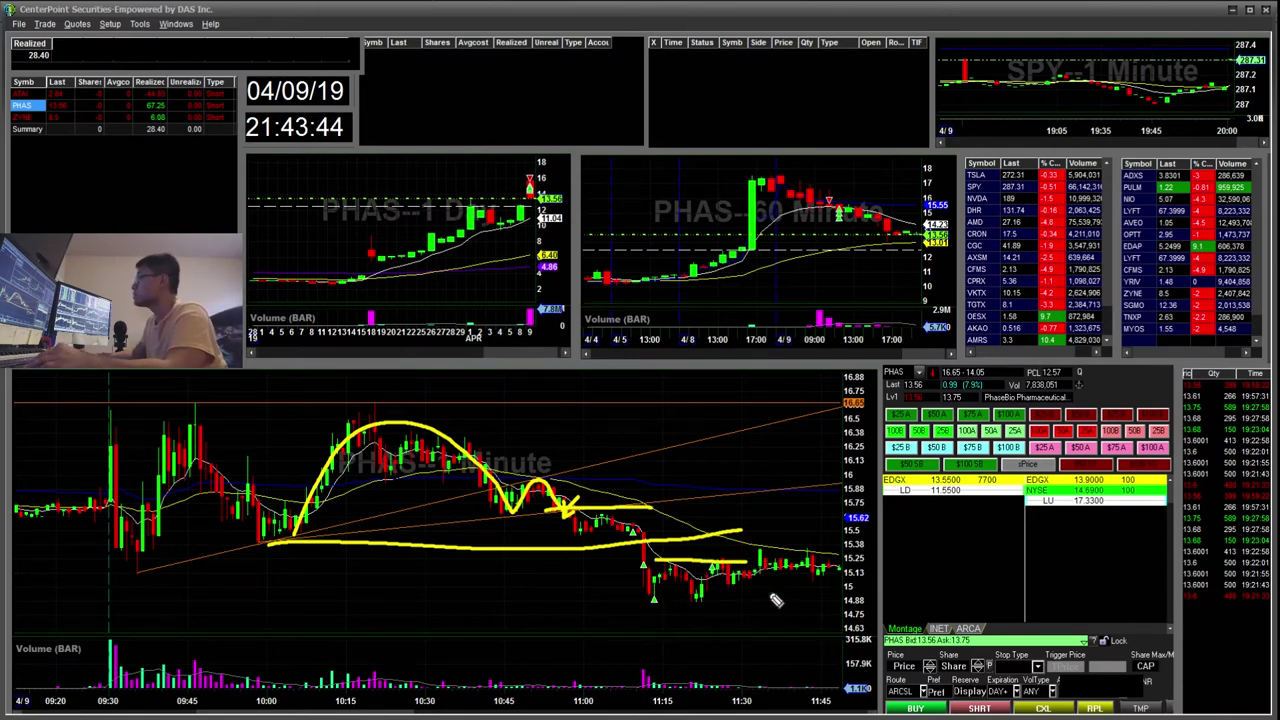
pyautogui.hotkey('ctrl', 'shift', '2')
# Step: Clear the freehand strokes over the full-day PHAS chart, and briefly underline the low just after 16:00 before undoing that stroke
pyautogui.scroll(-5, 727, 569)
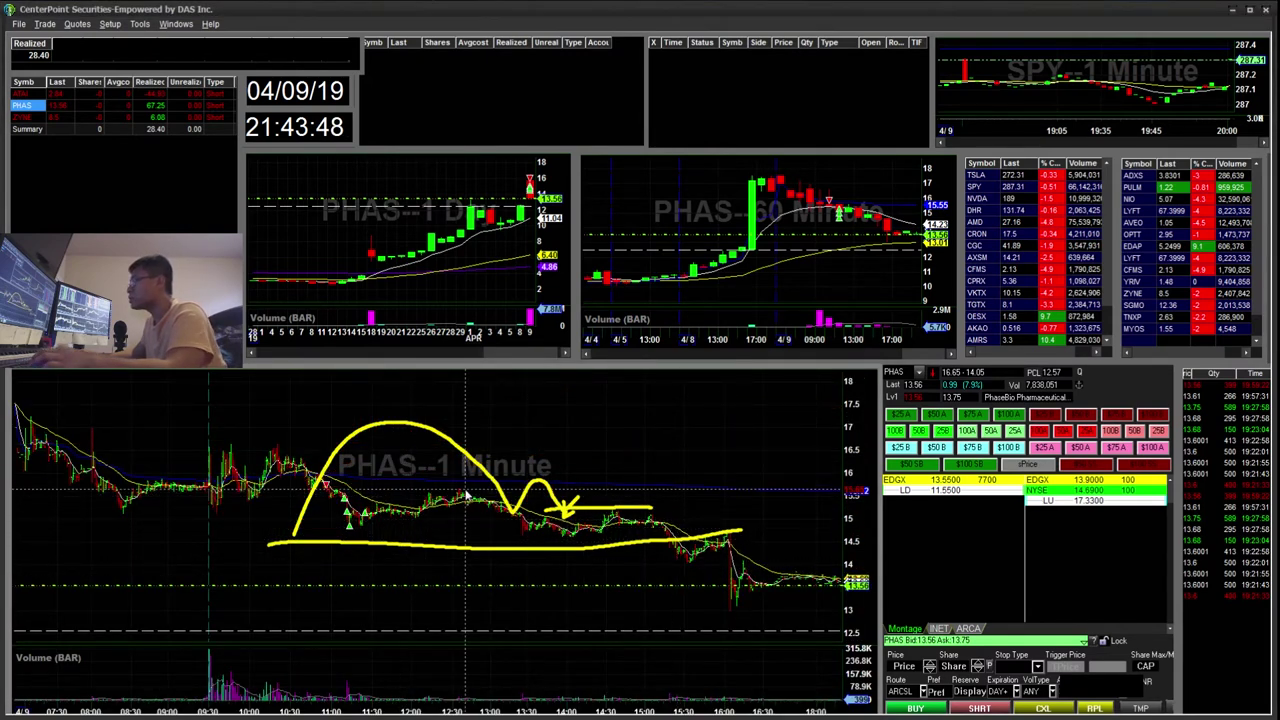
pyautogui.hotkey('ctrl', 'z')
pyautogui.hotkey('ctrl', 'z')
pyautogui.hotkey('ctrl', 'z')
pyautogui.hotkey('ctrl', 'z')
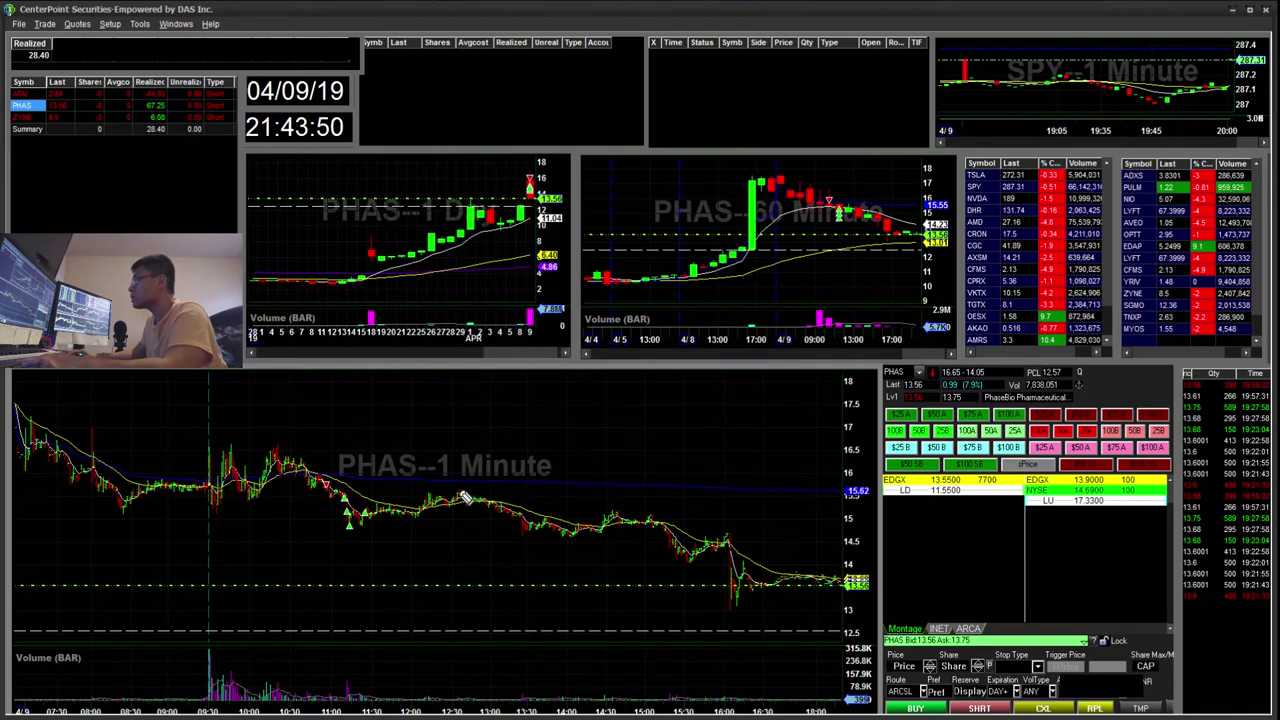
pyautogui.moveTo(712, 614); pyautogui.dragTo(825, 614)
pyautogui.hotkey('ctrl', 'z')
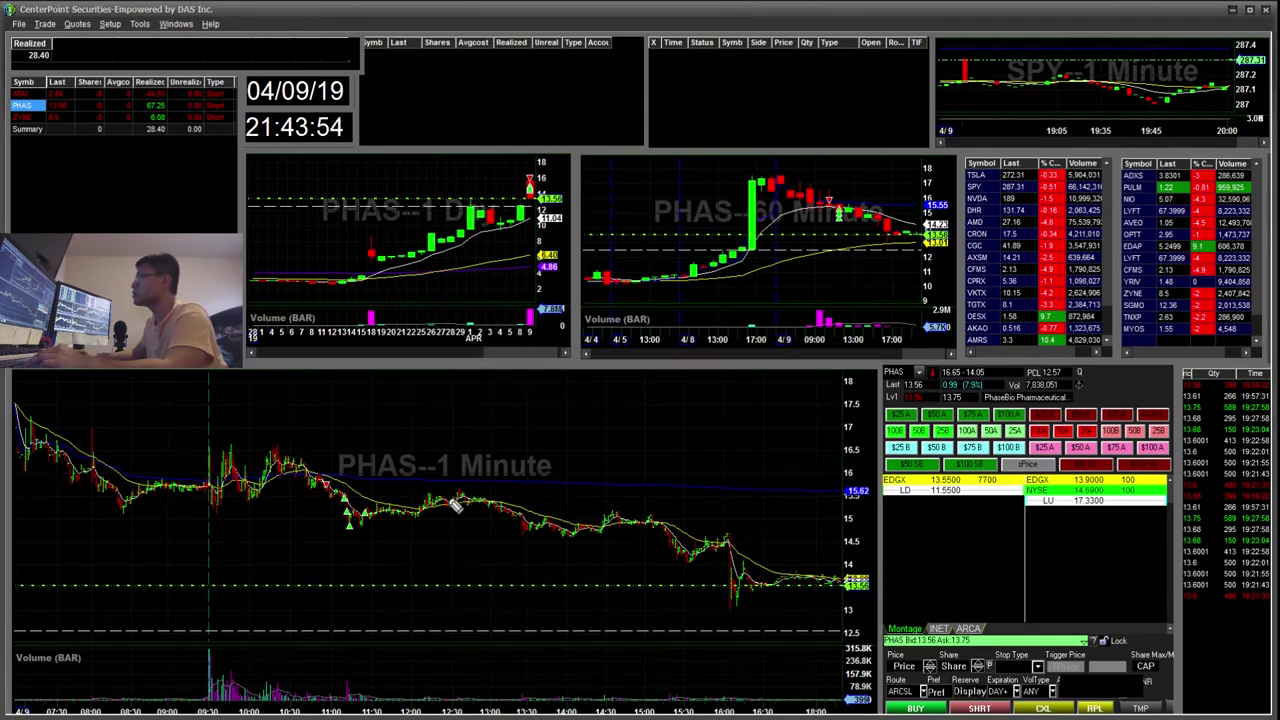
# Step: Load ZYNE from the positions list and draw a falling trendline from the 10:30 high of about 8.9 and a horizontal support line at about 8.55
pyautogui.moveTo(177, 122)
pyautogui.mouseDown()
pyautogui.moveTo(185, 92)
pyautogui.moveTo(176, 124)
pyautogui.mouseUp()
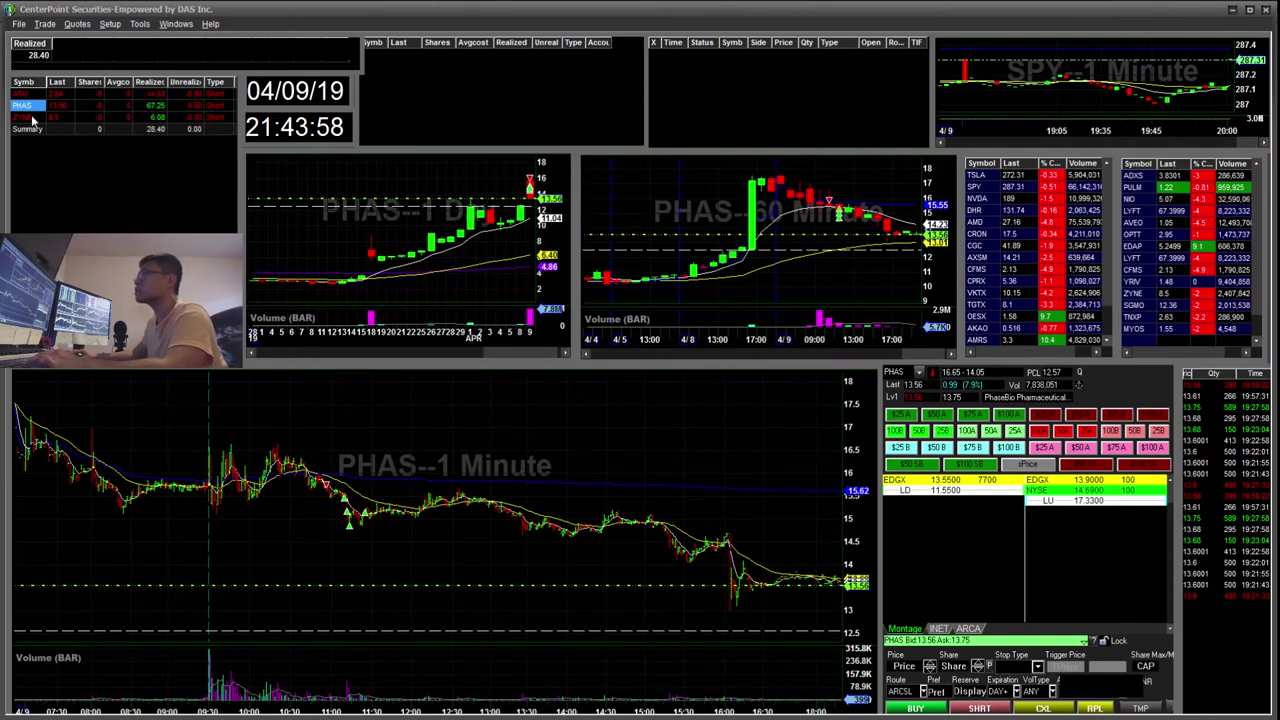
pyautogui.click(31, 118)
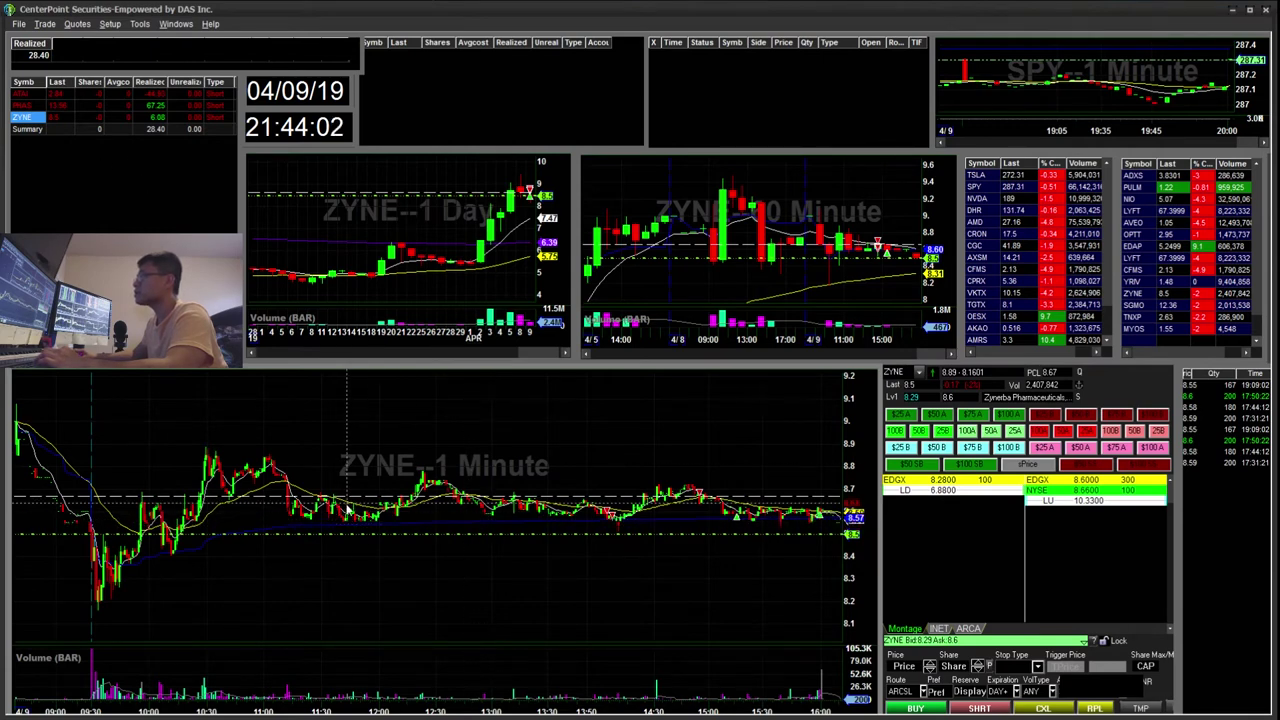
pyautogui.moveTo(206, 448)
pyautogui.mouseDown()
pyautogui.moveTo(843, 501)
pyautogui.moveTo(846, 515)
pyautogui.moveTo(805, 511)
pyautogui.mouseUp()
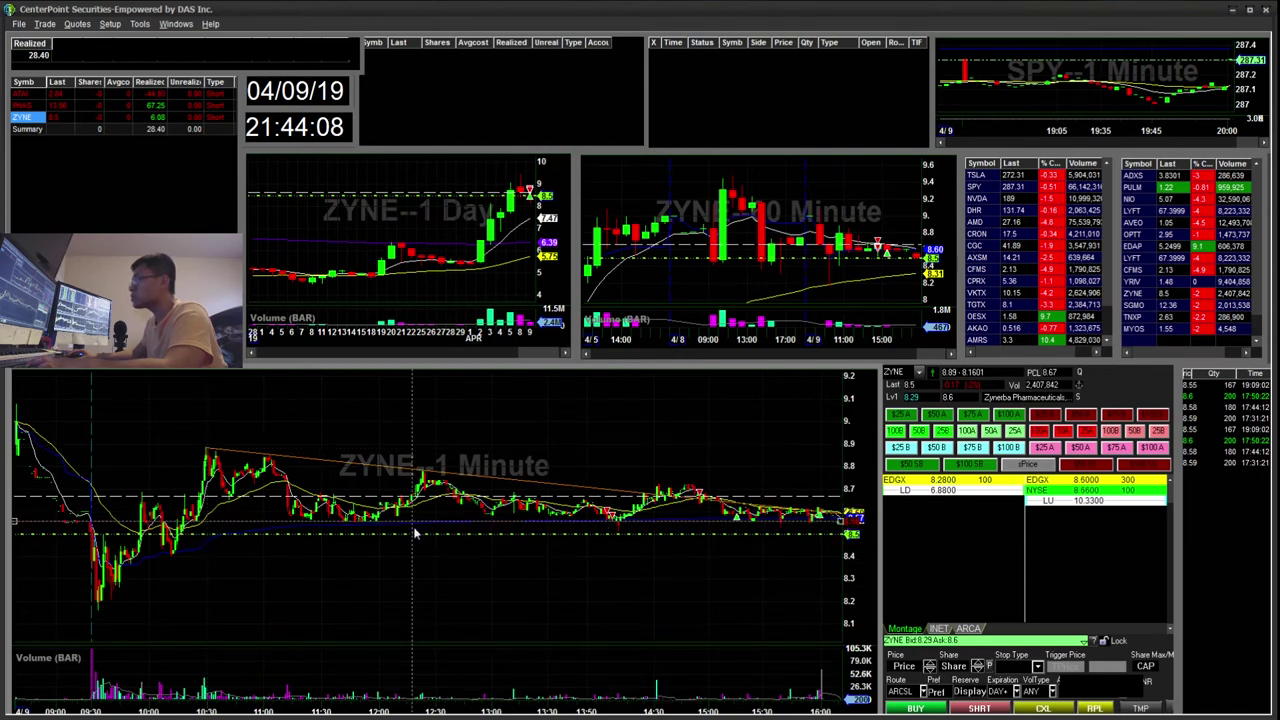
pyautogui.moveTo(190, 515)
pyautogui.mouseDown()
pyautogui.moveTo(268, 464)
pyautogui.moveTo(355, 493)
pyautogui.moveTo(436, 484)
pyautogui.moveTo(533, 517)
pyautogui.moveTo(637, 522)
pyautogui.mouseUp()
pyautogui.press('e')
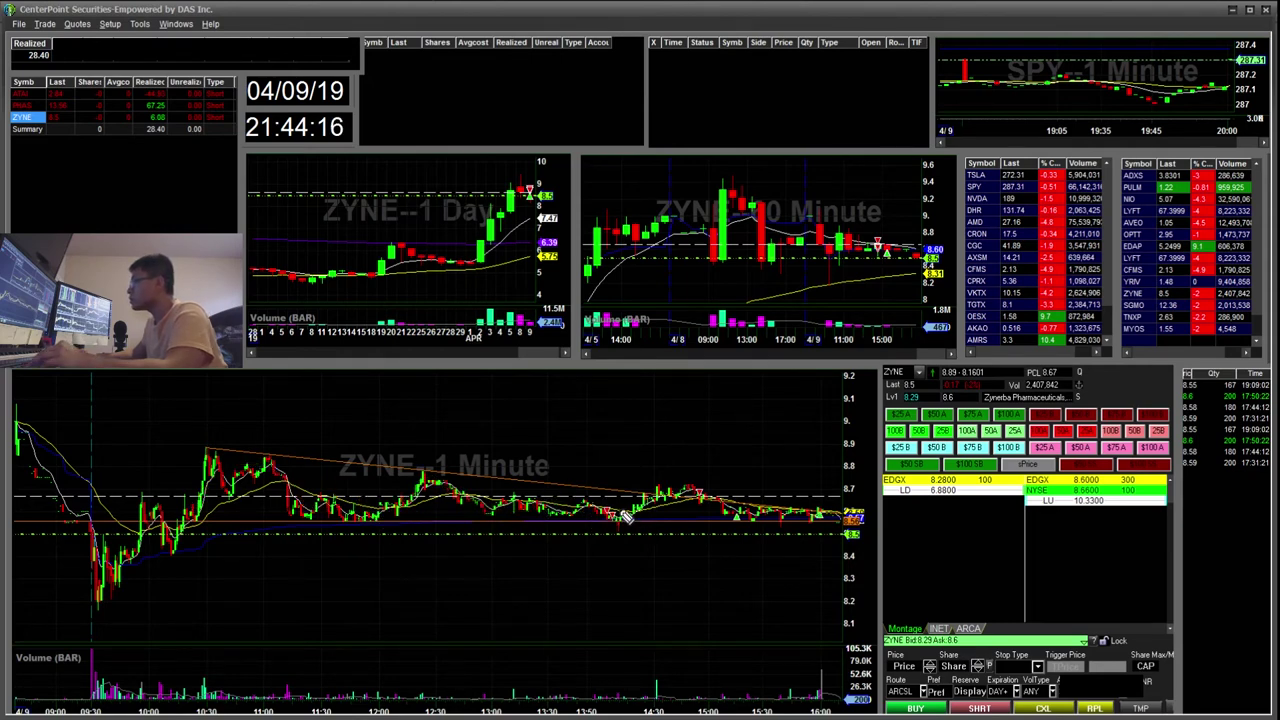
# Step: Mark the ZYNE resistance at about 8.7 between roughly 13:10 and 14:00 with a freehand stroke, replacing the shorter trial strokes
pyautogui.moveTo(580, 497); pyautogui.dragTo(603, 501)
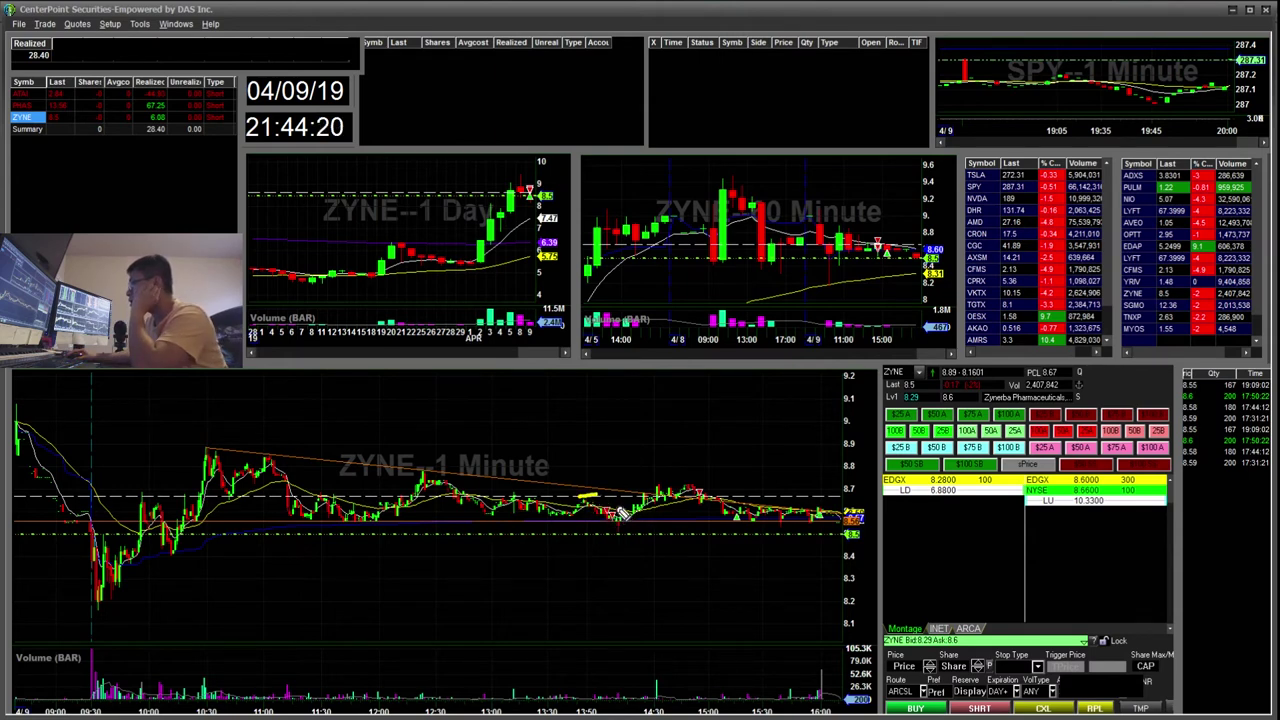
pyautogui.moveTo(605, 518); pyautogui.dragTo(613, 506)
pyautogui.hotkey('ctrl', 'z')
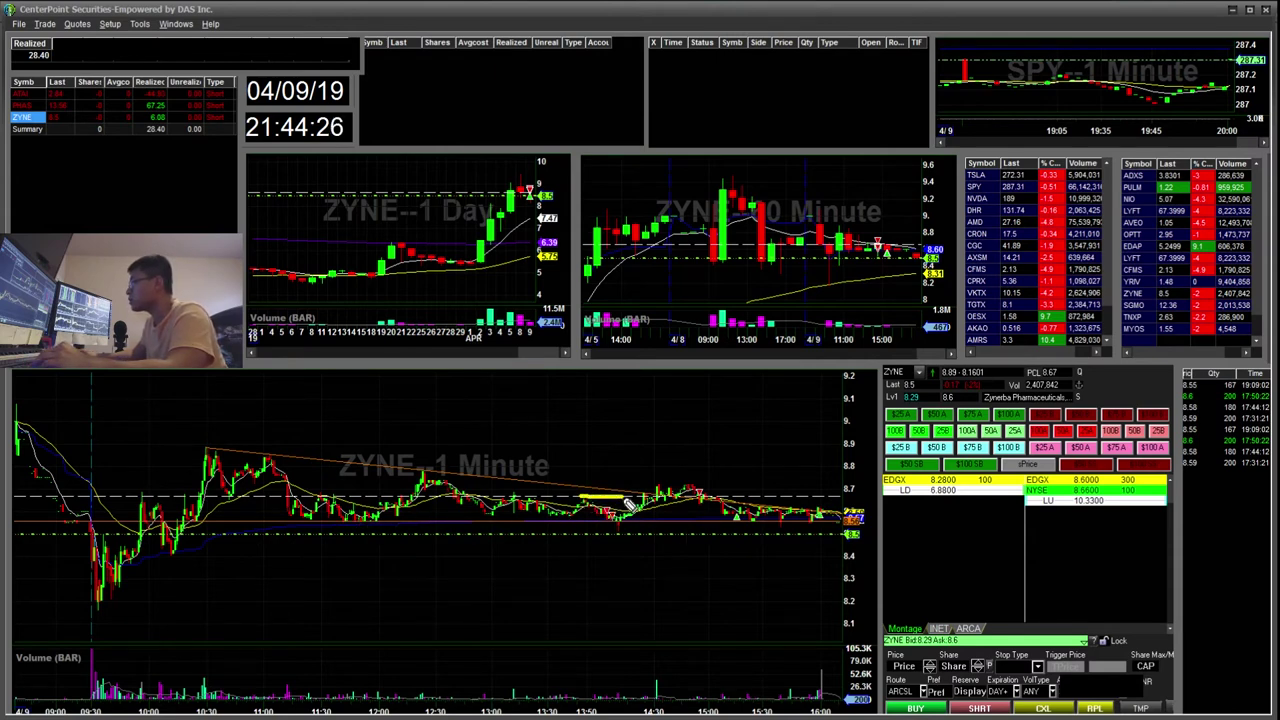
pyautogui.moveTo(510, 492); pyautogui.dragTo(613, 501)
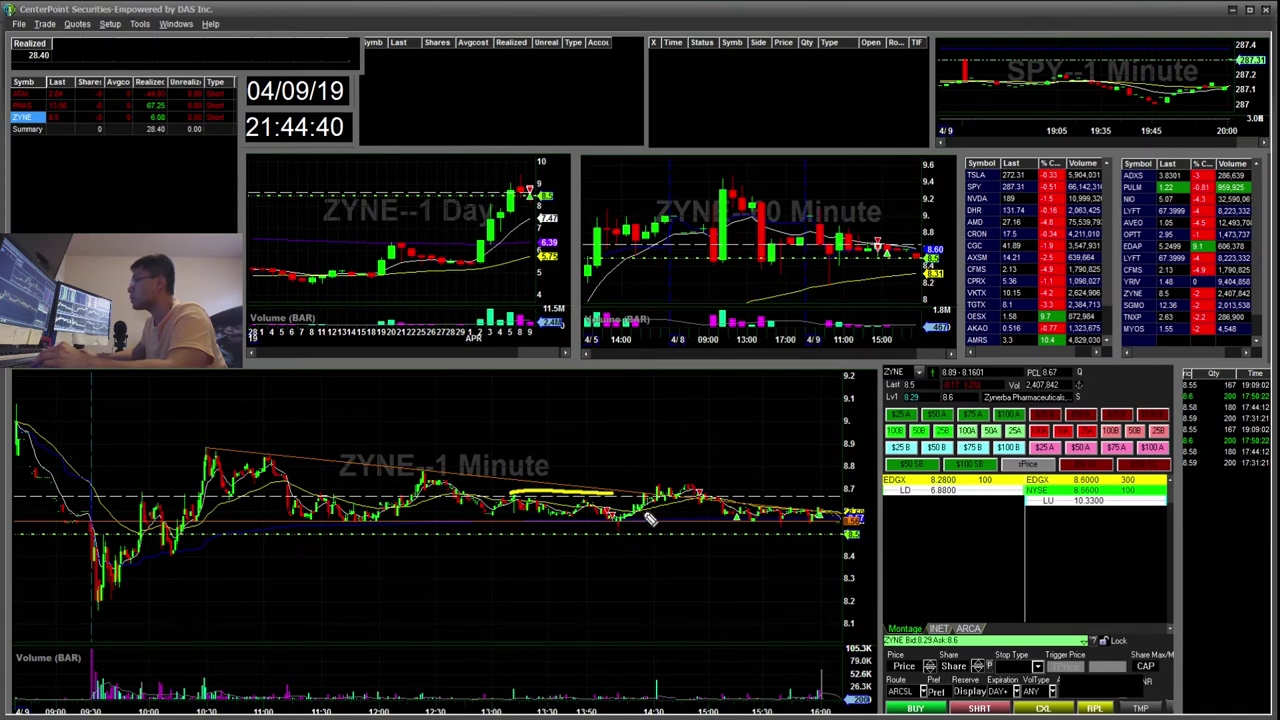
# Step: Mark the ZYNE short entry and cover trades around 15:00 and the price near 16:00 with freehand strokes
pyautogui.moveTo(651, 503); pyautogui.dragTo(679, 500)
pyautogui.moveTo(678, 493)
pyautogui.mouseDown()
pyautogui.moveTo(726, 483)
pyautogui.moveTo(697, 481)
pyautogui.mouseUp()
pyautogui.hotkey('ctrl', 'z')
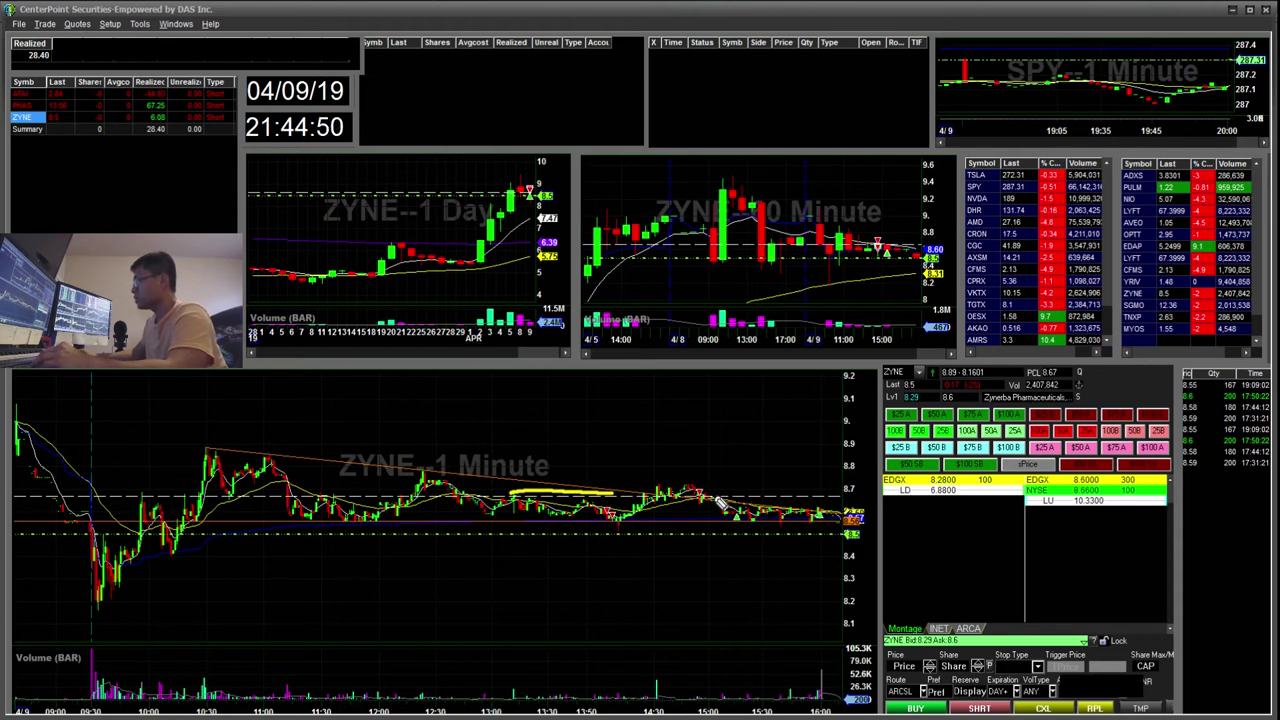
pyautogui.moveTo(692, 488); pyautogui.dragTo(712, 490)
pyautogui.hotkey('ctrl', 'z')
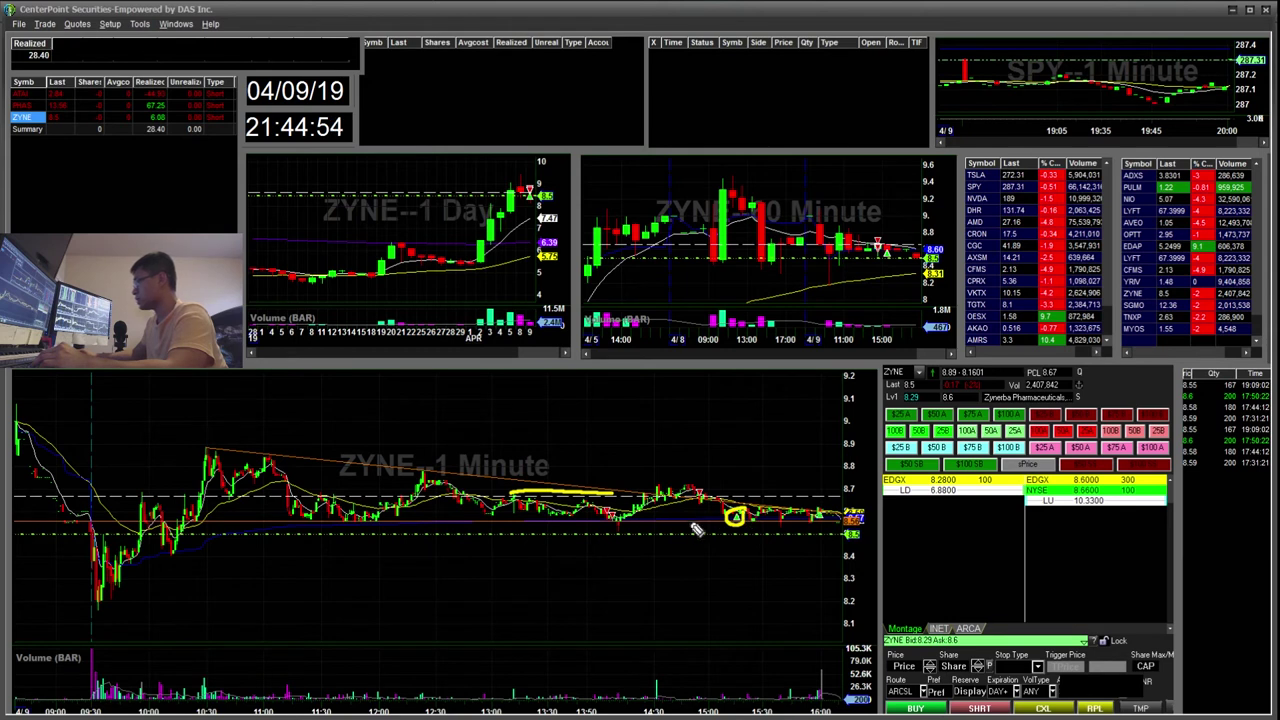
pyautogui.moveTo(815, 522); pyautogui.dragTo(826, 512)
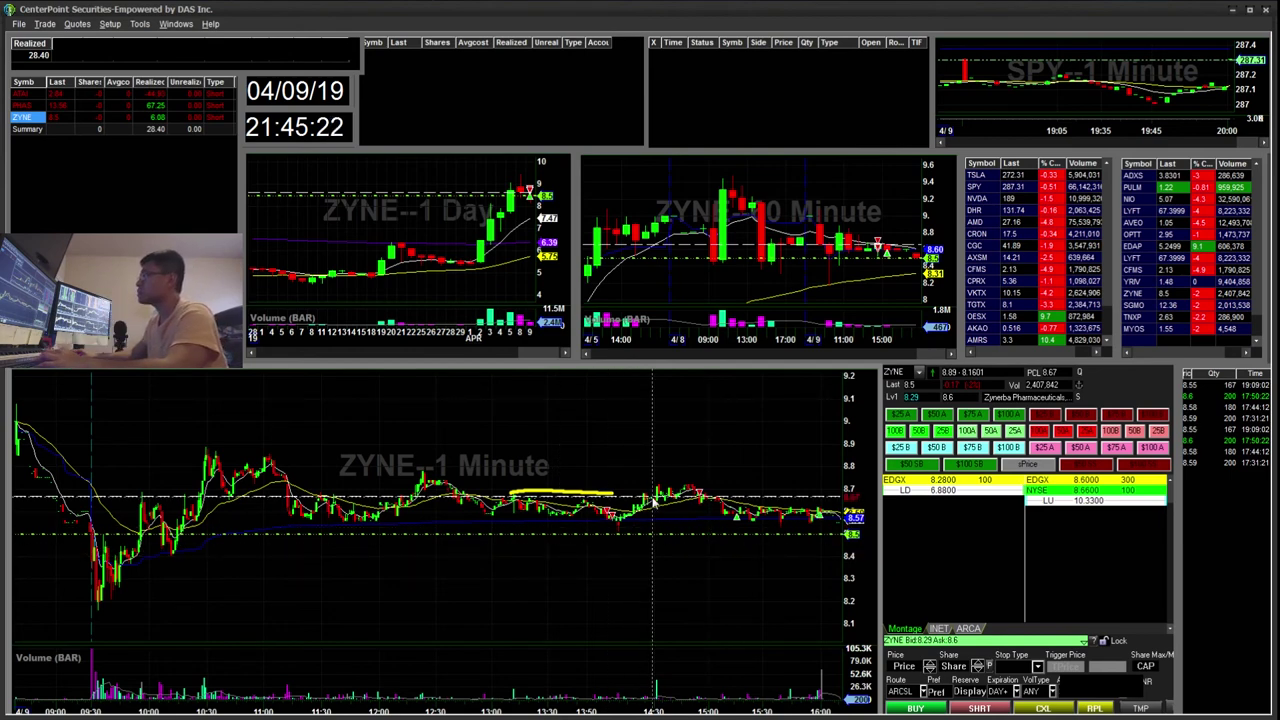
# Step: Load ATAI from the positions list and sketch its swings freehand from the morning entry to the trade near 13:40
pyautogui.click(40, 93)
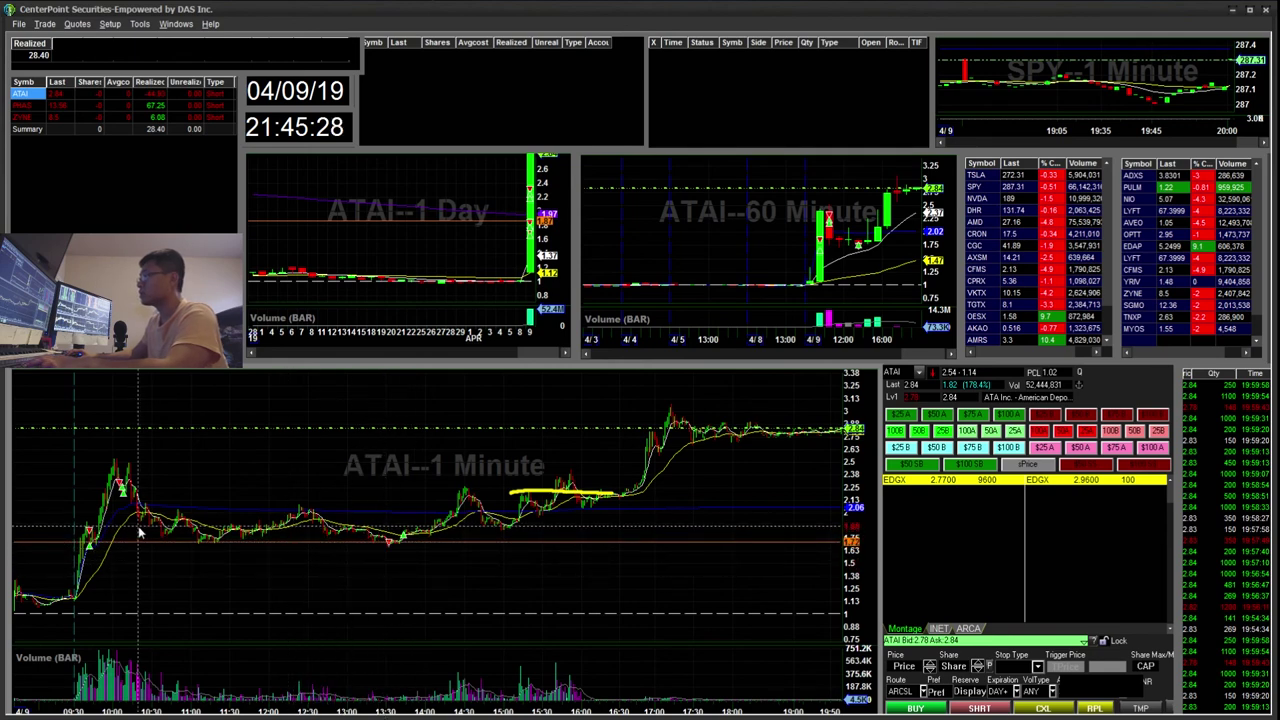
pyautogui.moveTo(84, 545); pyautogui.dragTo(403, 540)
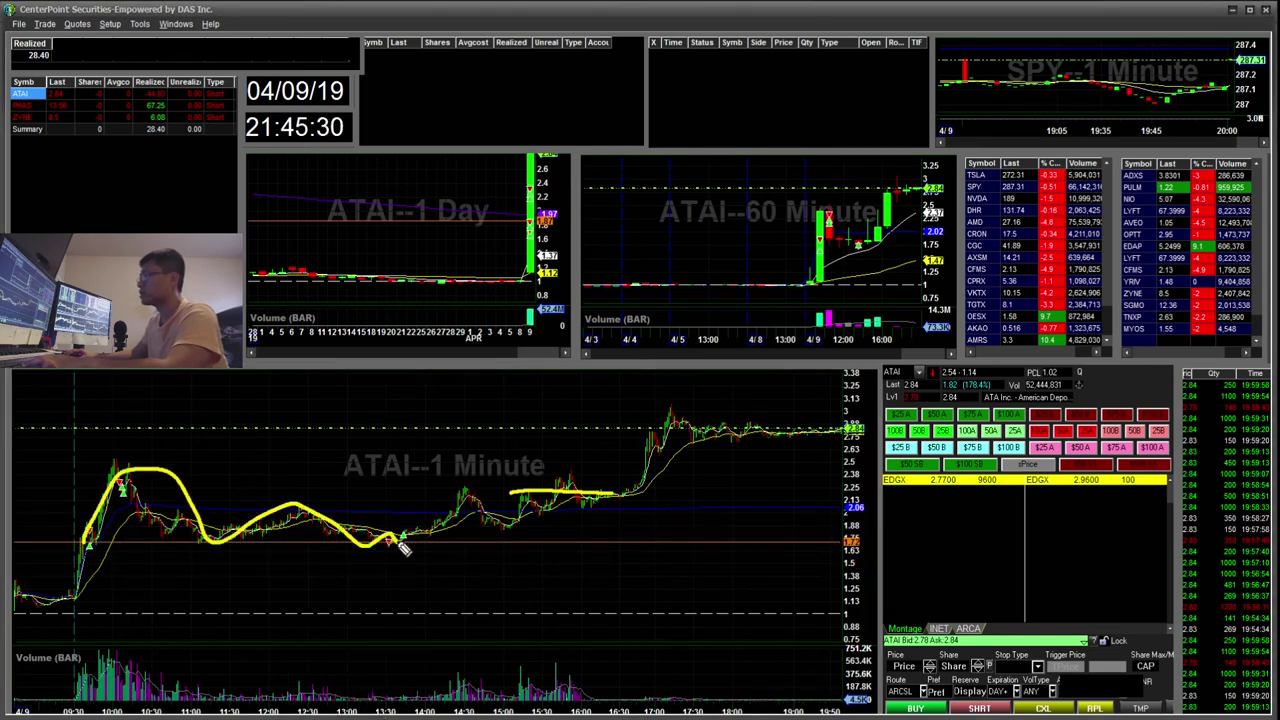
# Step: Clear the freehand strokes and delete the horizontal line at about 1.7 on the ATAI 1-minute chart
pyautogui.hotkey('ctrl', 'z')
pyautogui.press('Escape')
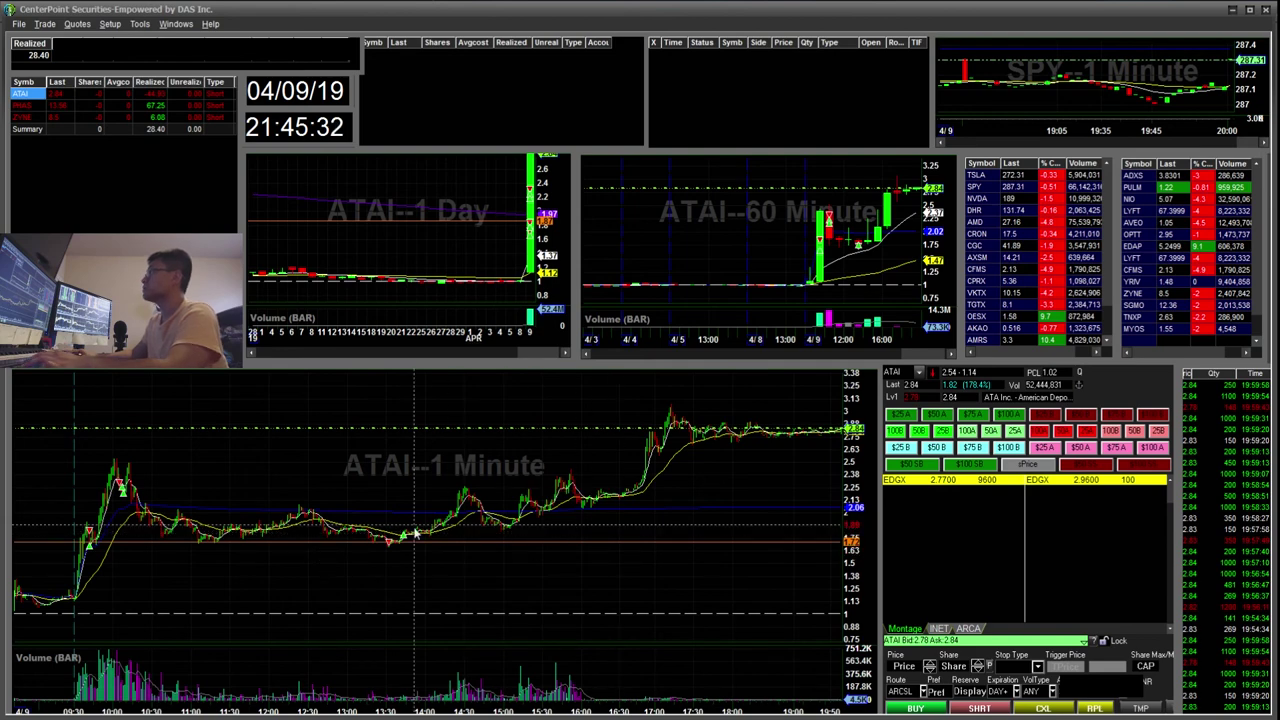
pyautogui.press('Delete')
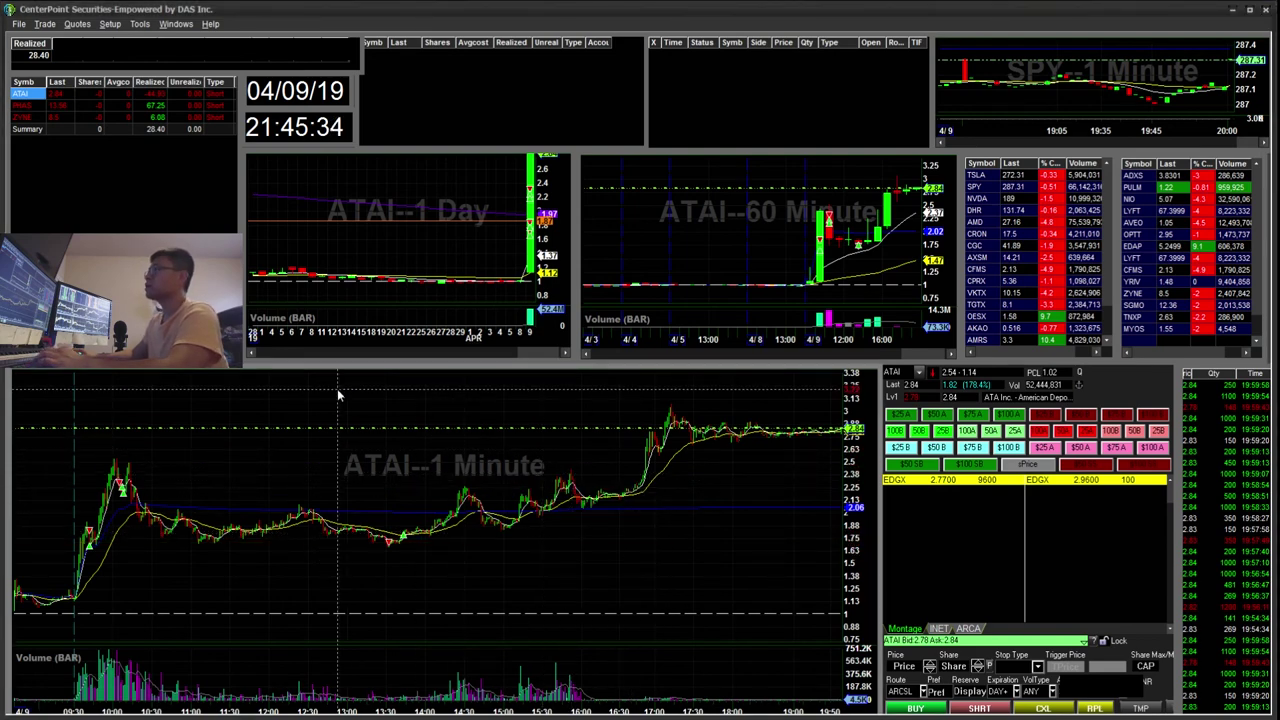